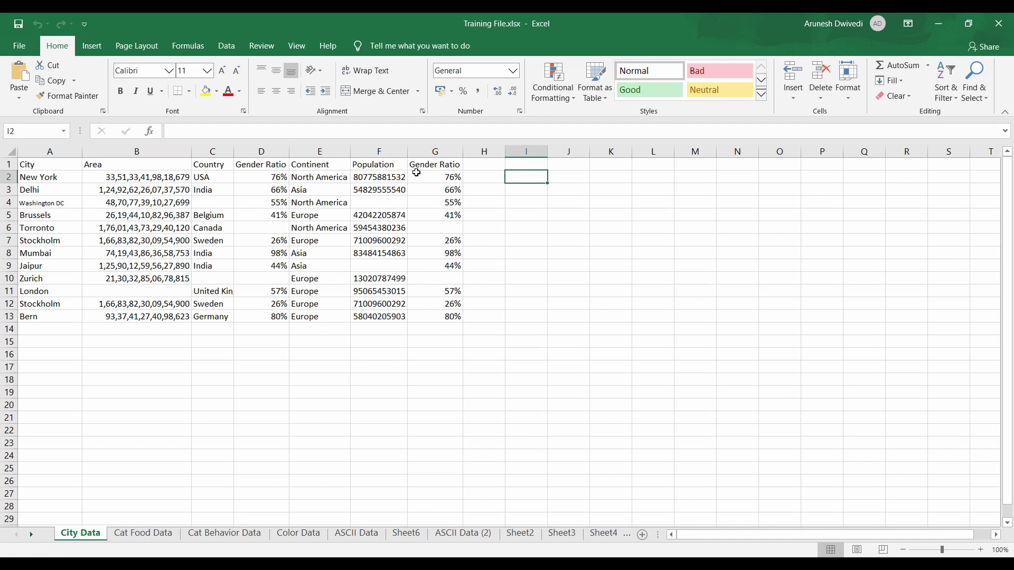
key("Home")
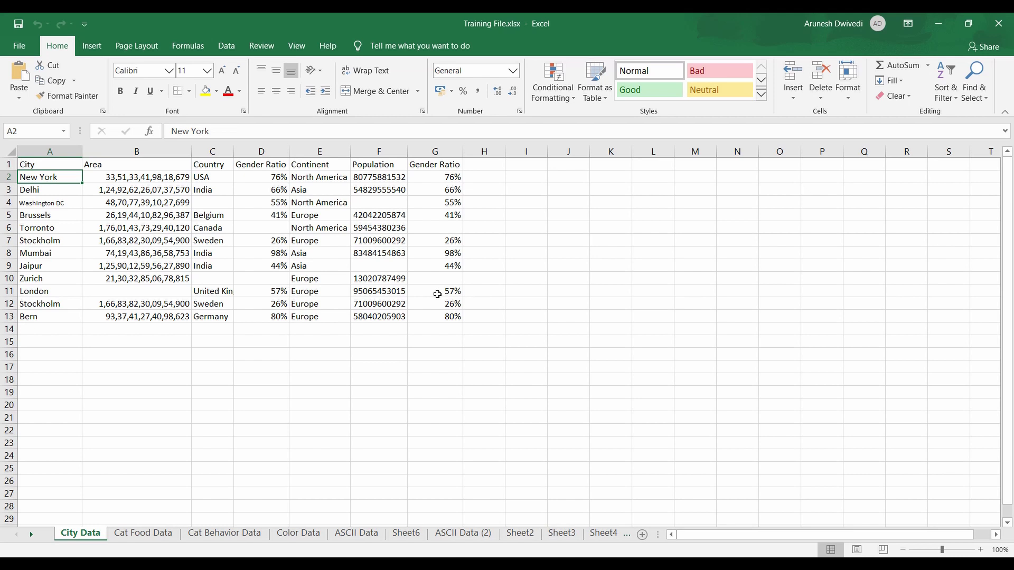
key("Right")
key("Right")
key("Right")
key("Right")
key("Right")
key("Right")
key("Right")
key("Right")
key("Right")
key("Right")
key("Right")
key("Right")
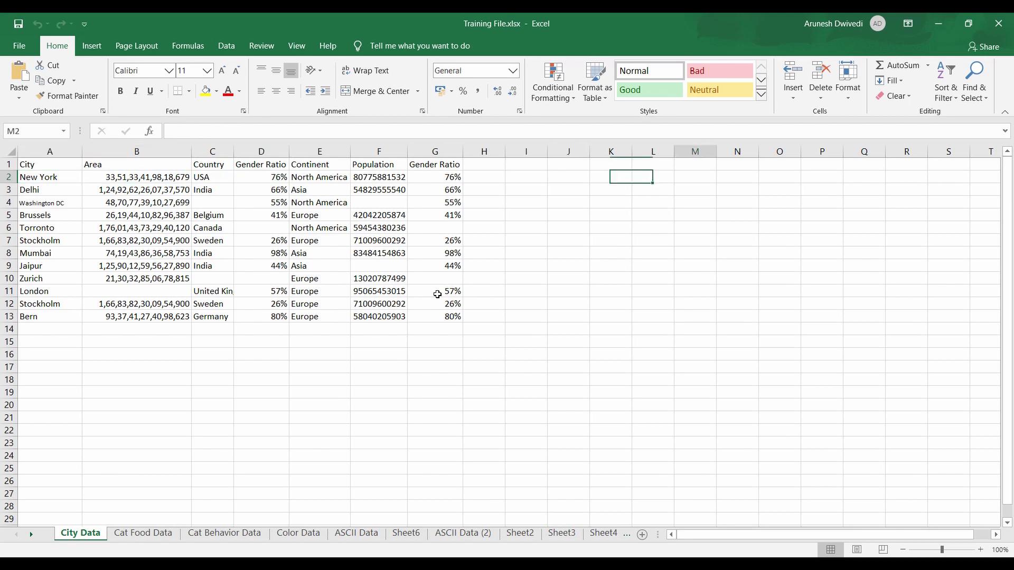
key("Left")
key("Left")
key("Left")
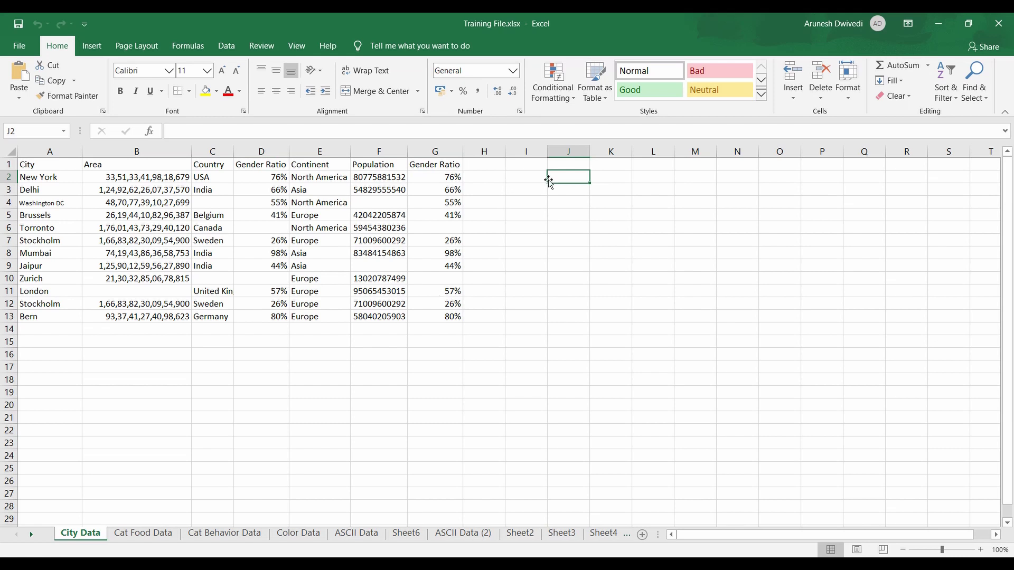
Widen column I to several times its default width and make row 16 much taller to form one large cell.
left_click_drag(549, 151, 660, 152)
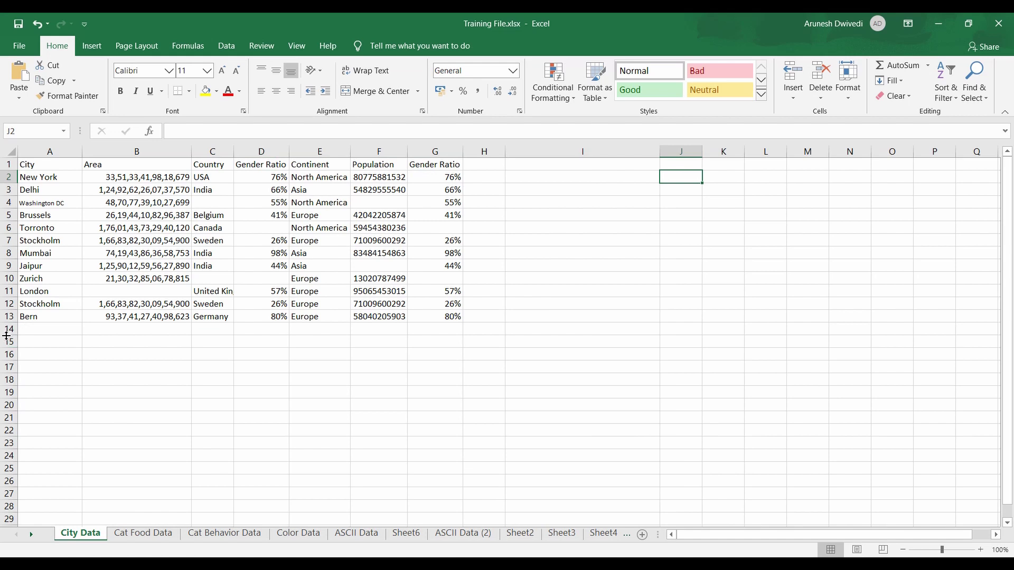
mouse_move(658, 151)
left_mouse_down()
mouse_move(629, 150)
mouse_move(670, 148)
mouse_move(658, 148)
left_mouse_up()
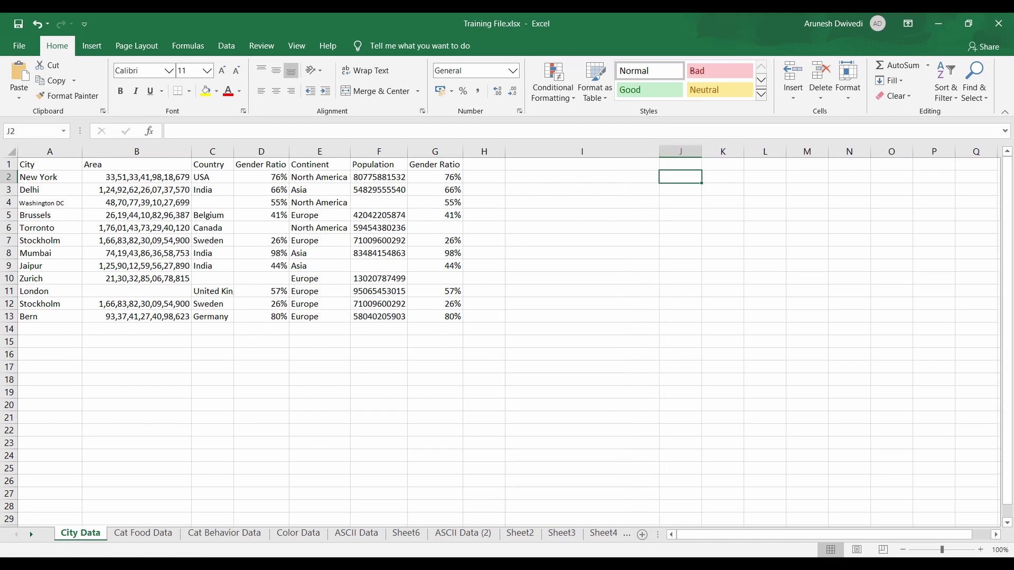
left_click_drag(9, 361, 11, 462)
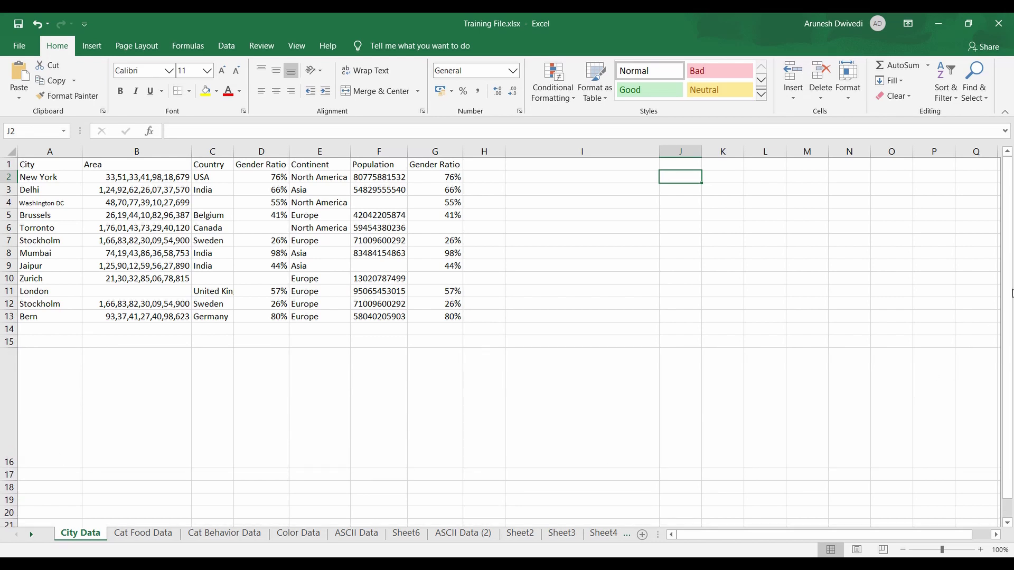
Enter the text "Excel tutotial" in the enlarged cell I16.
left_click_drag(1008, 287, 1009, 303)
left_click(616, 431)
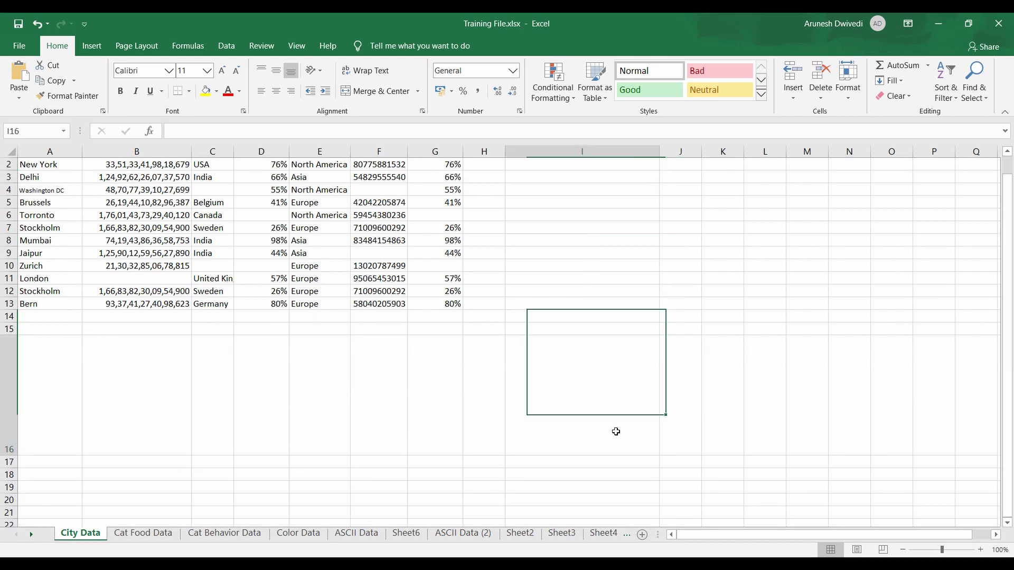
type("Excel")
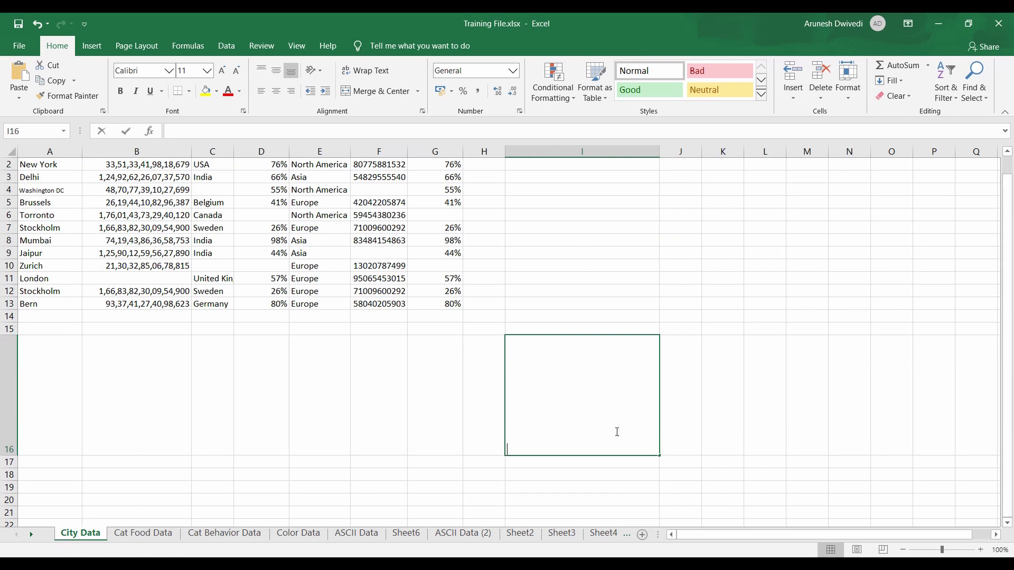
type(" tutotial")
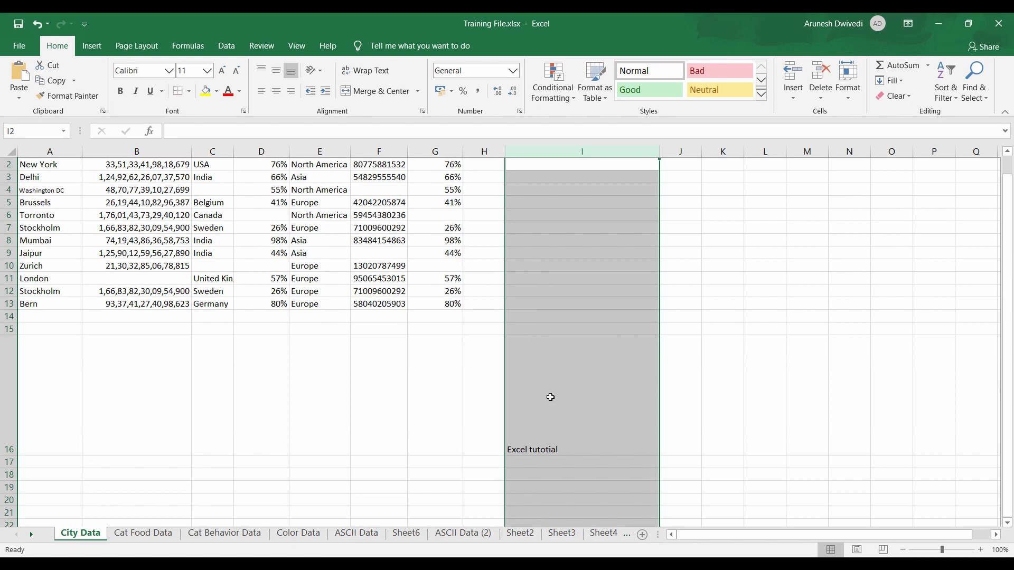
Try centre, right and left horizontal alignment on the text in cell I16.
left_click(574, 403)
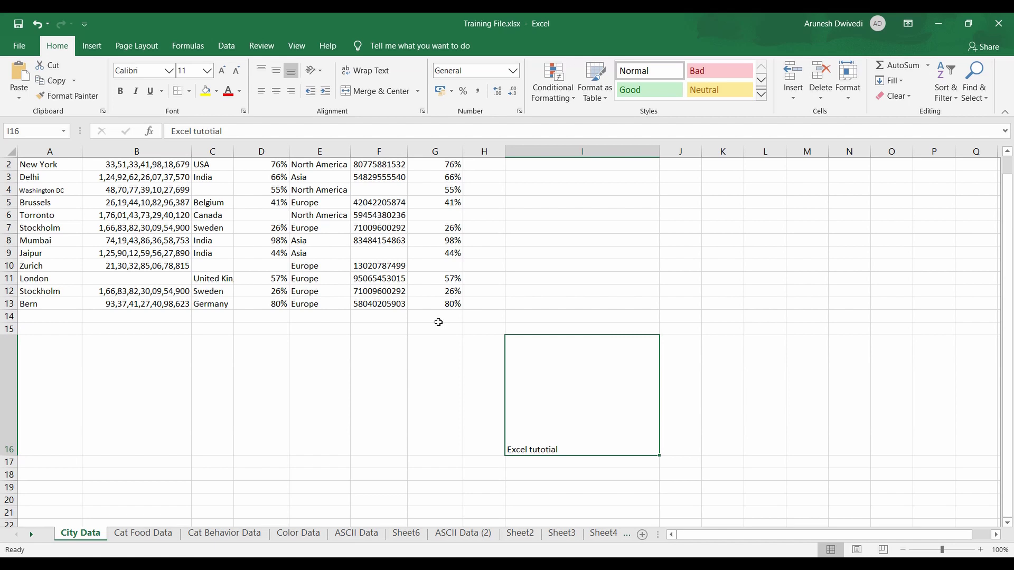
left_click(275, 92)
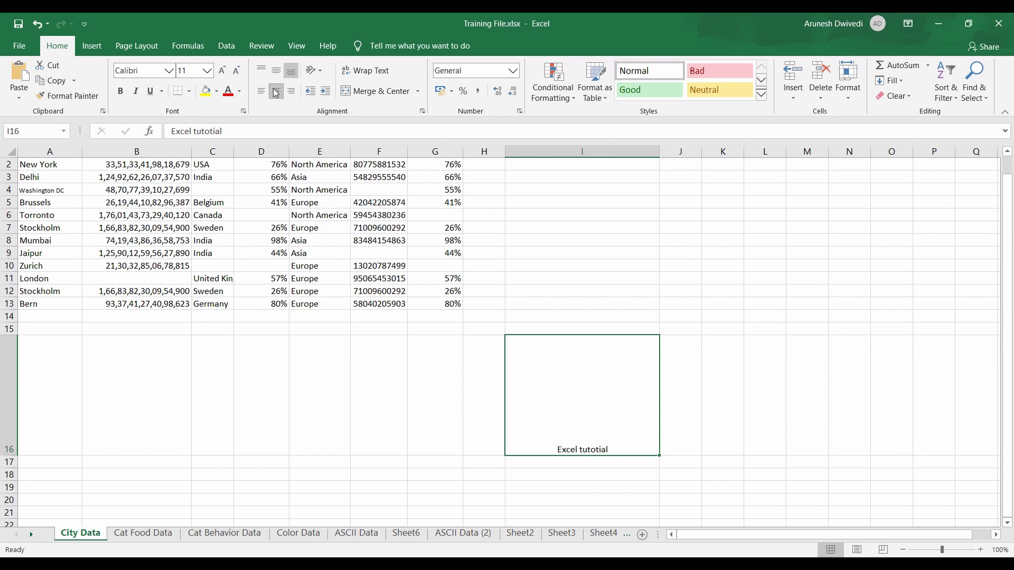
left_click(290, 93)
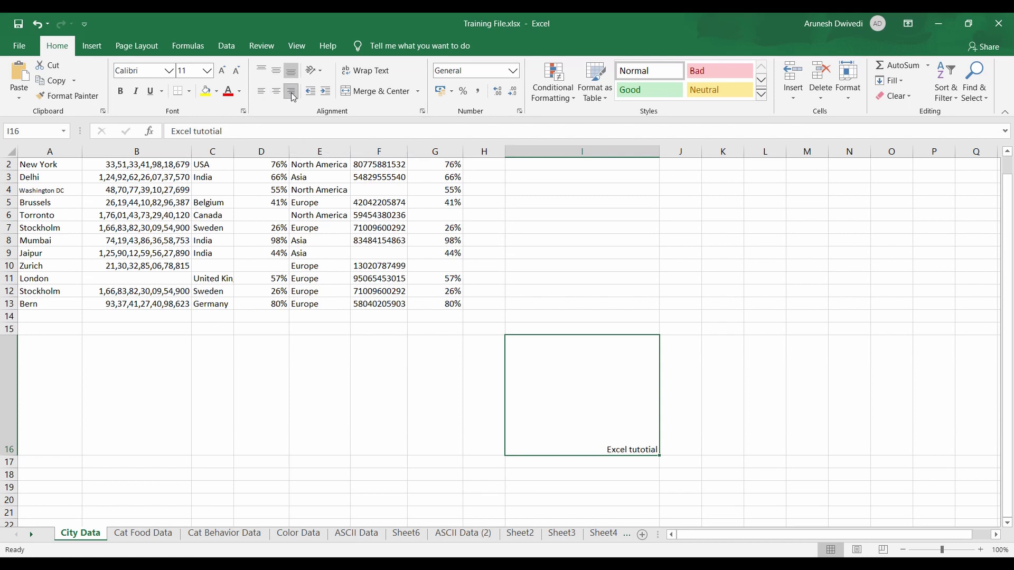
left_click(259, 92)
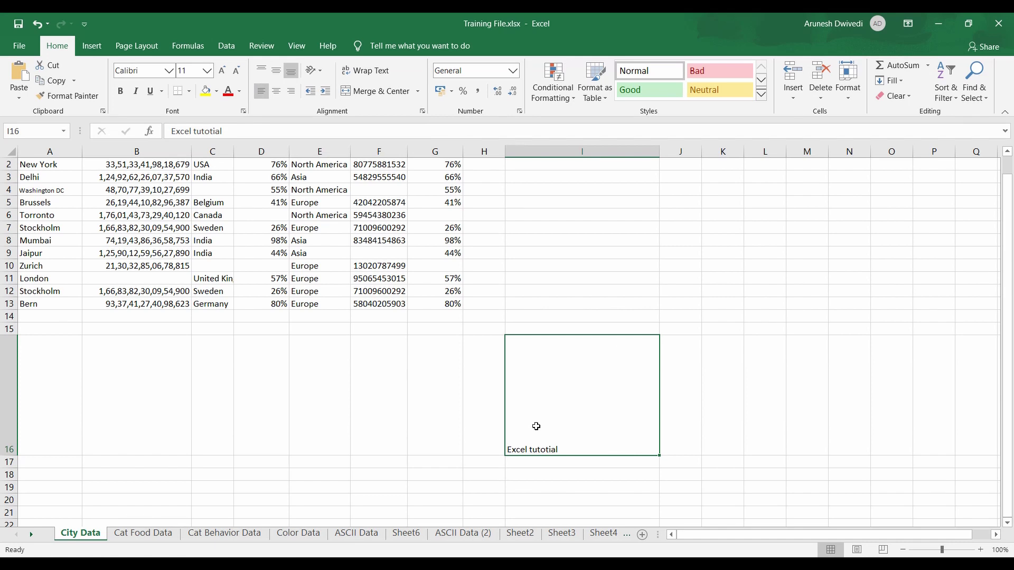
Try middle, top and right alignment on cell I16, ending with its text centred both vertically and horizontally.
left_click(274, 71)
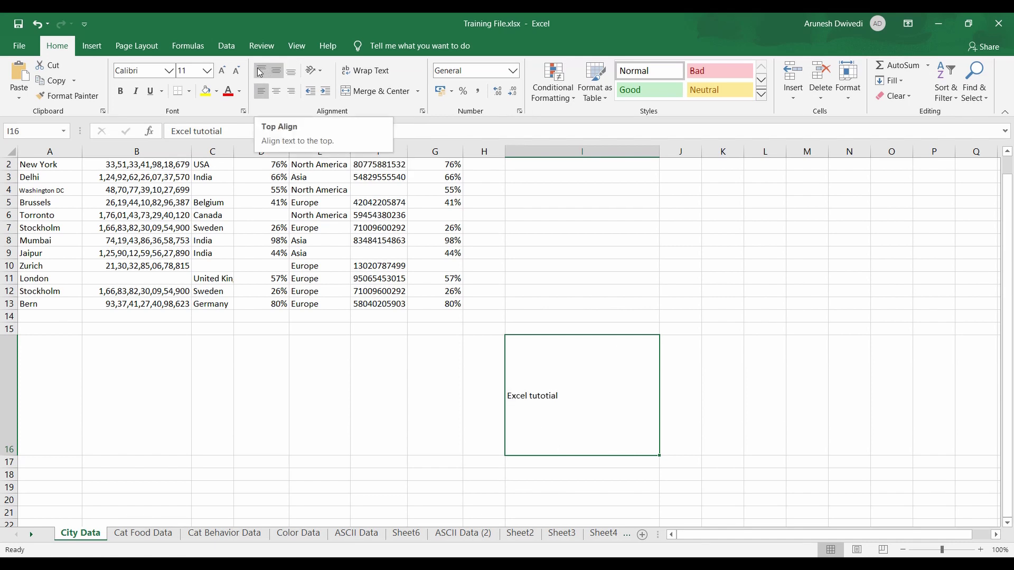
left_click(261, 73)
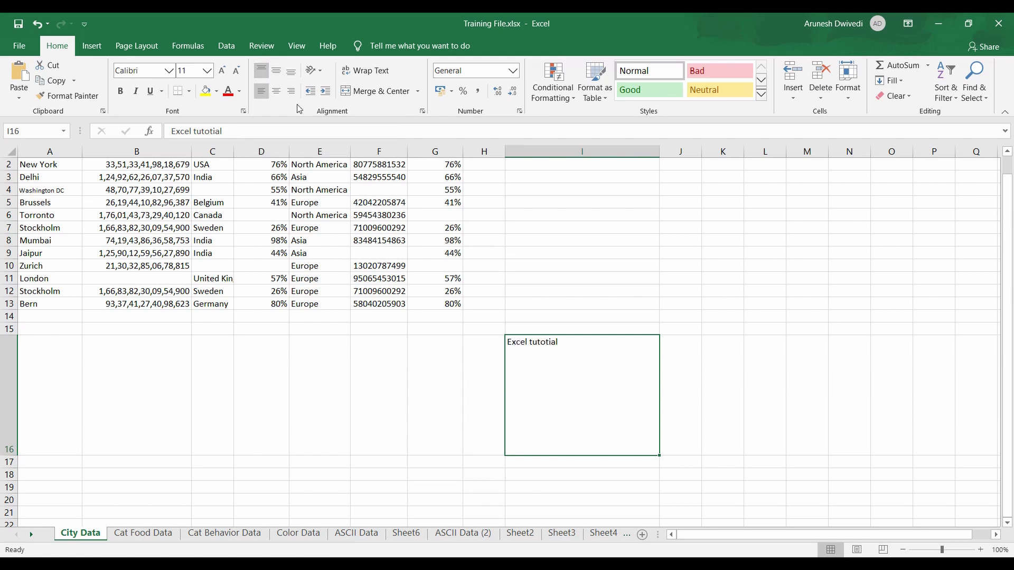
left_click(276, 71)
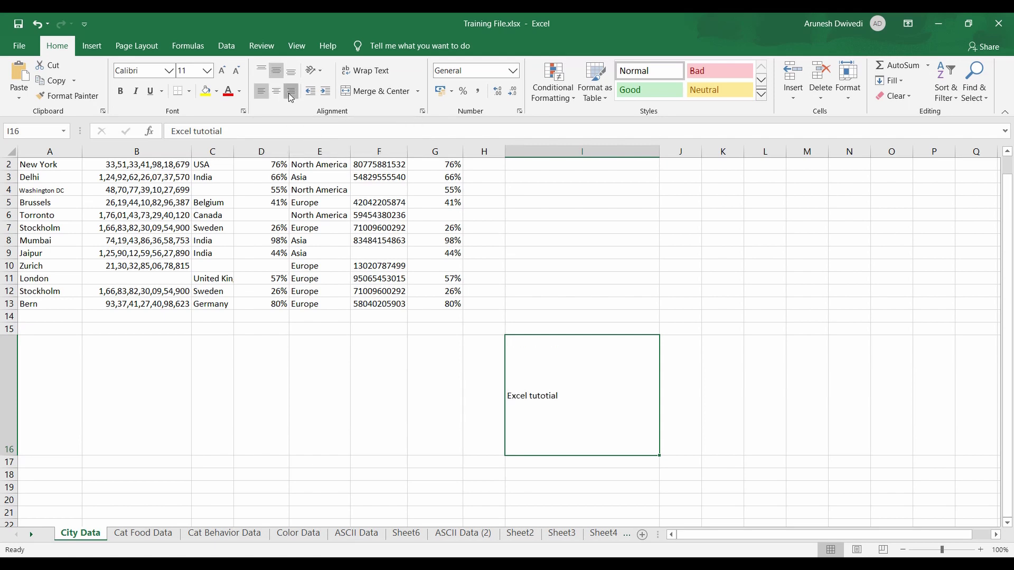
left_click(290, 93)
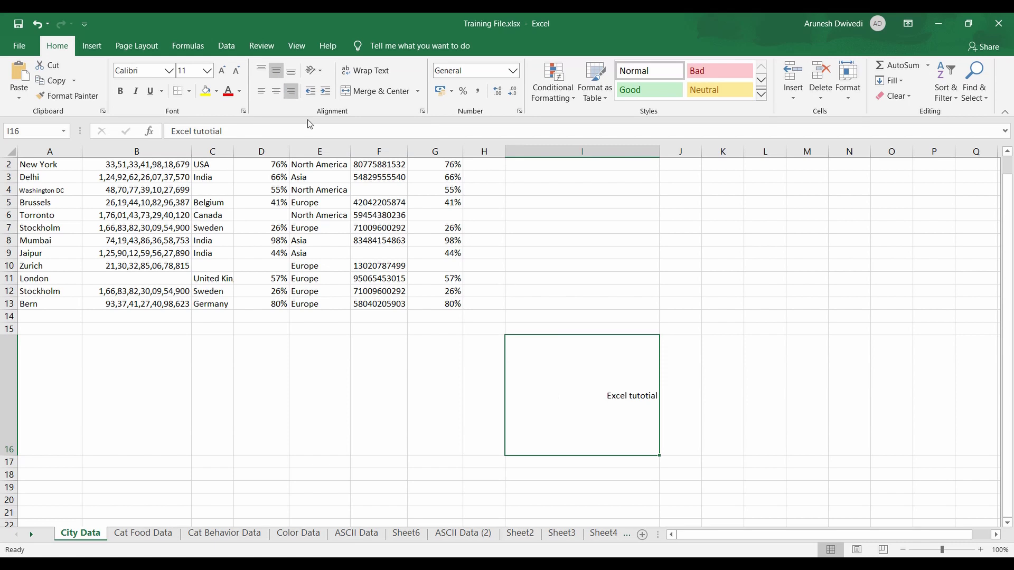
left_click(274, 93)
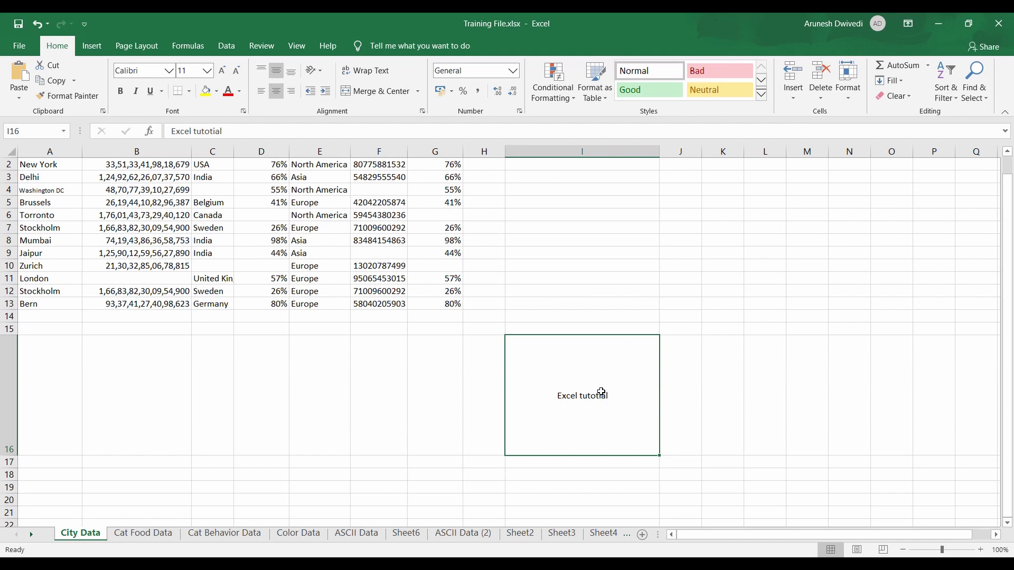
Angle the text in cell I16 counterclockwise, switching the orientation off and on again.
left_click(320, 74)
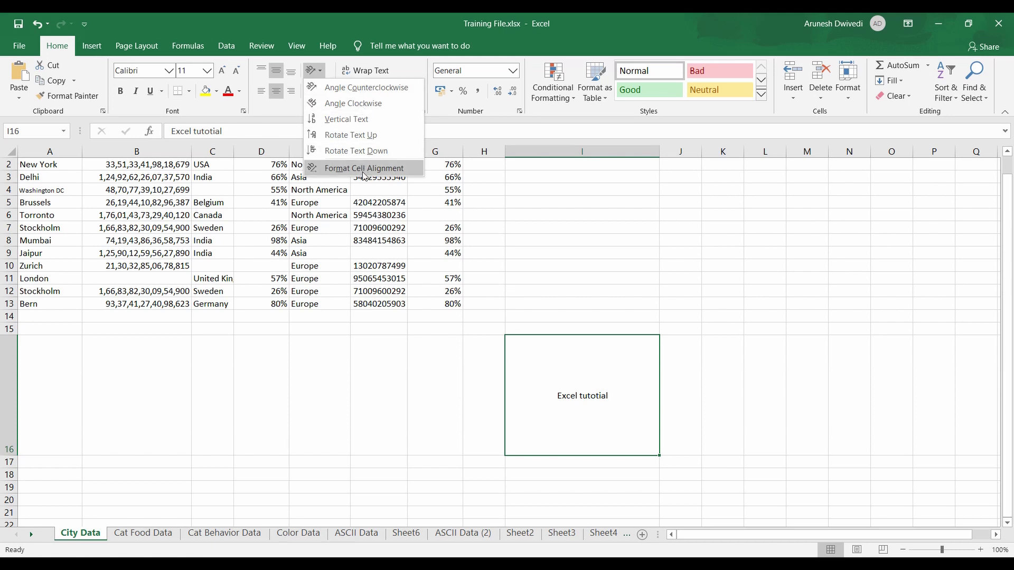
left_click(361, 88)
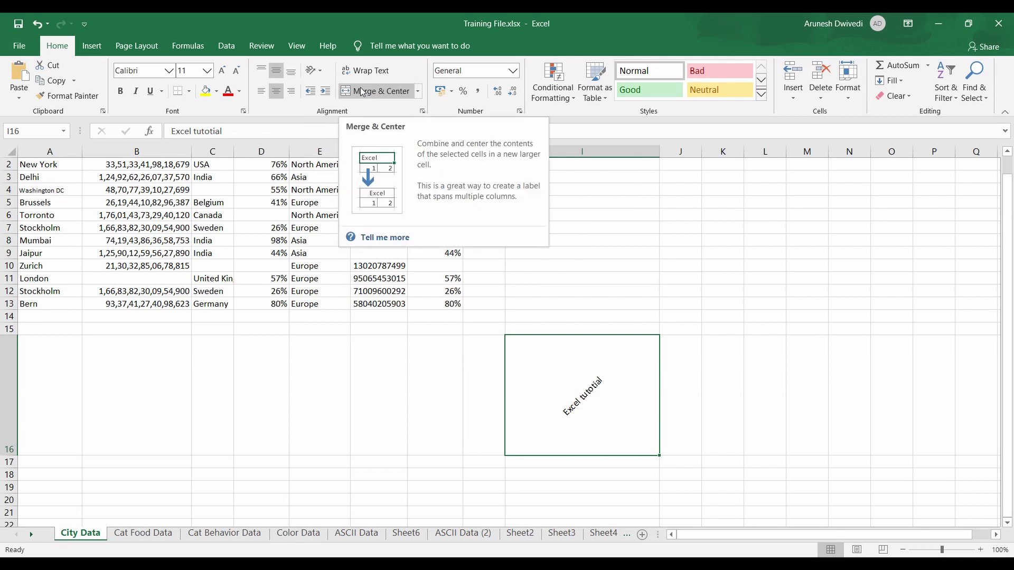
left_click(314, 70)
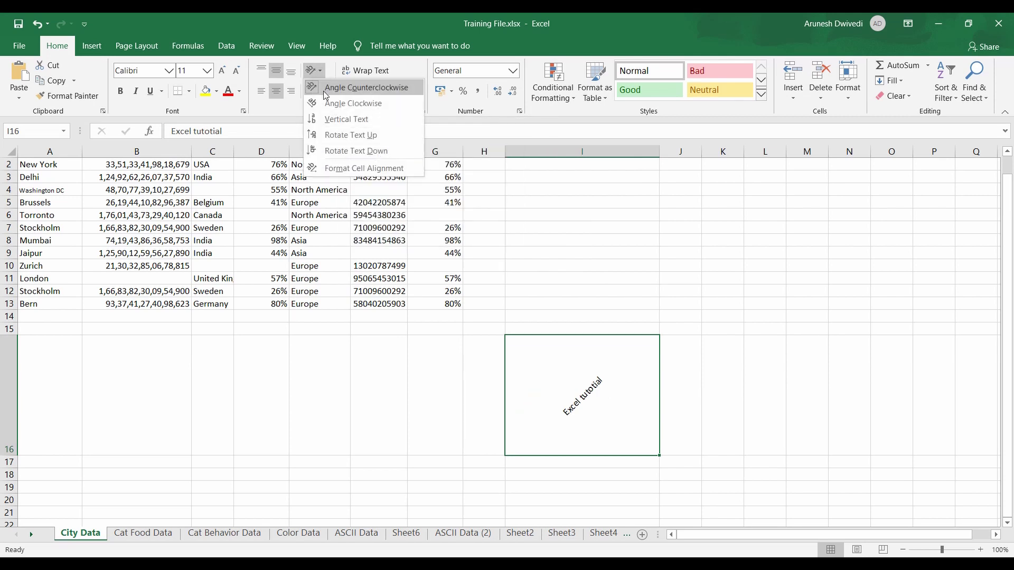
left_click(324, 92)
left_click(313, 71)
left_click(325, 88)
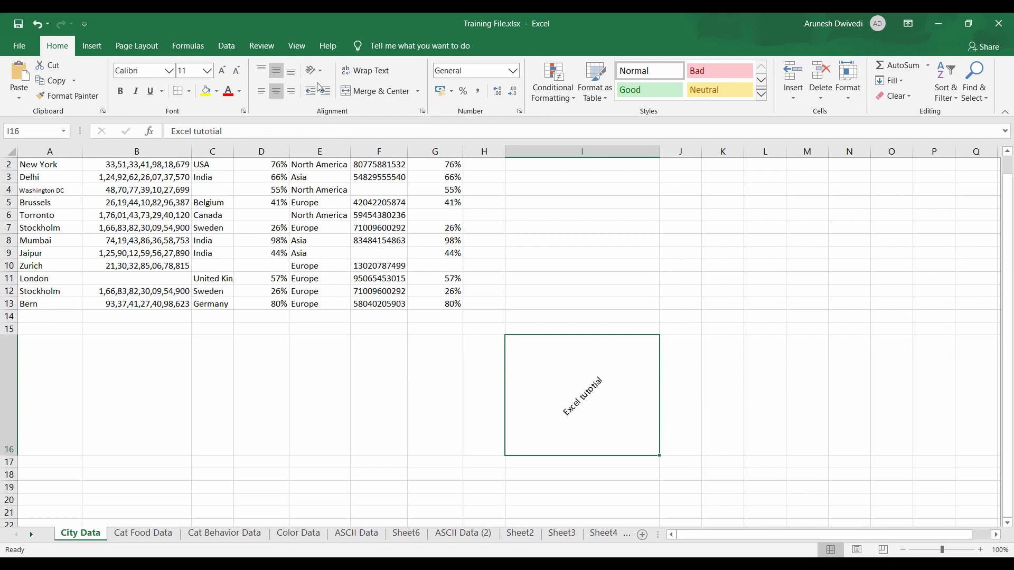
Try the Rotate Text Up and Rotate Text Down orientations on cell I16.
left_click(315, 71)
left_click(338, 135)
left_click(319, 79)
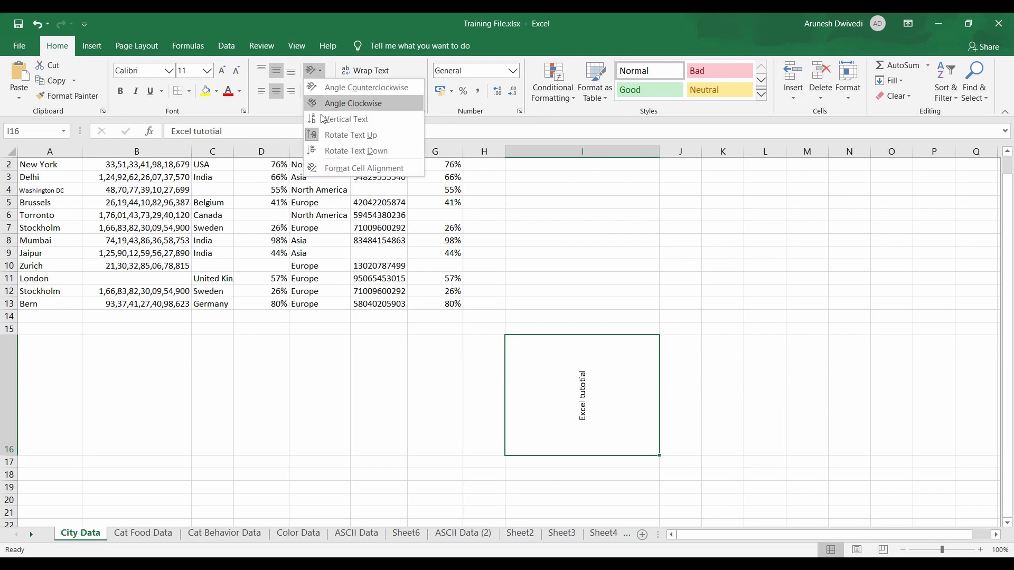
left_click(332, 150)
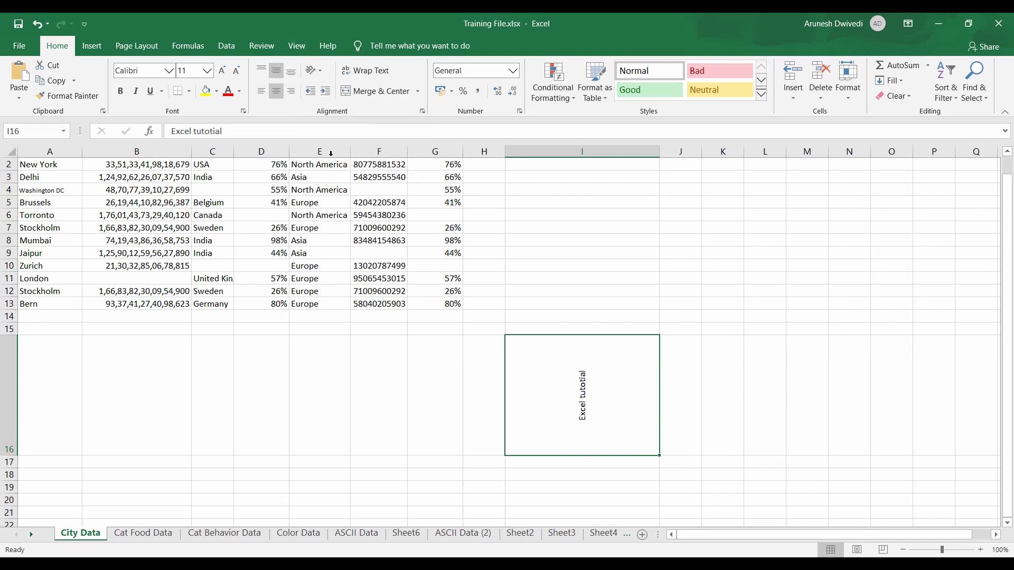
Try the Vertical Text and Angle Clockwise orientations on cell I16.
left_click(317, 71)
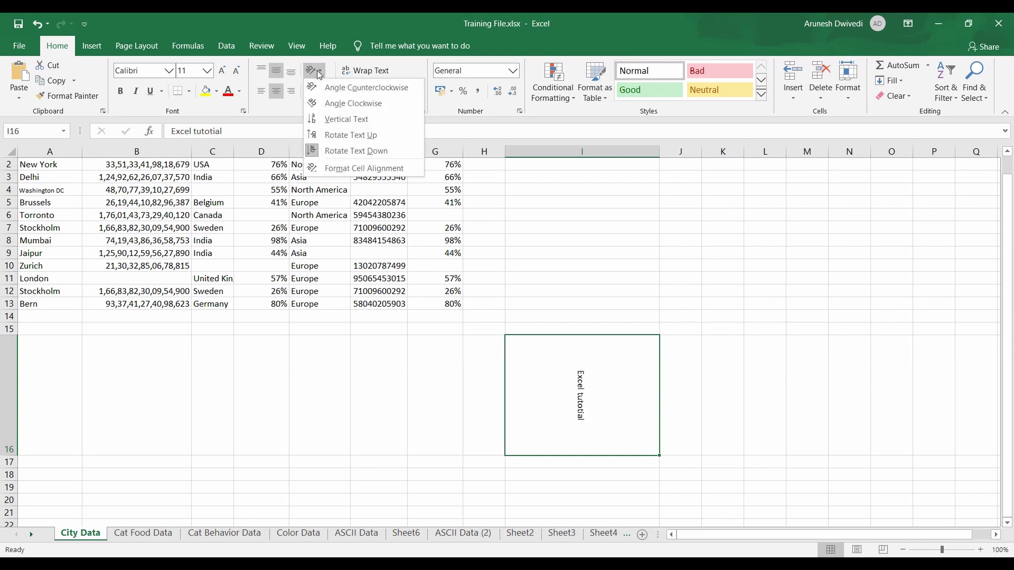
left_click(340, 119)
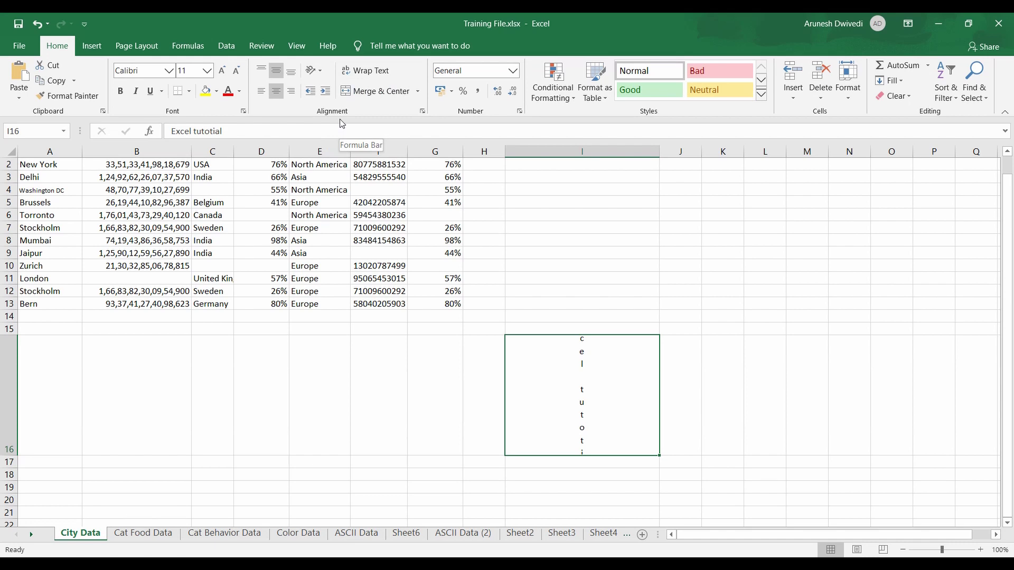
left_click(317, 70)
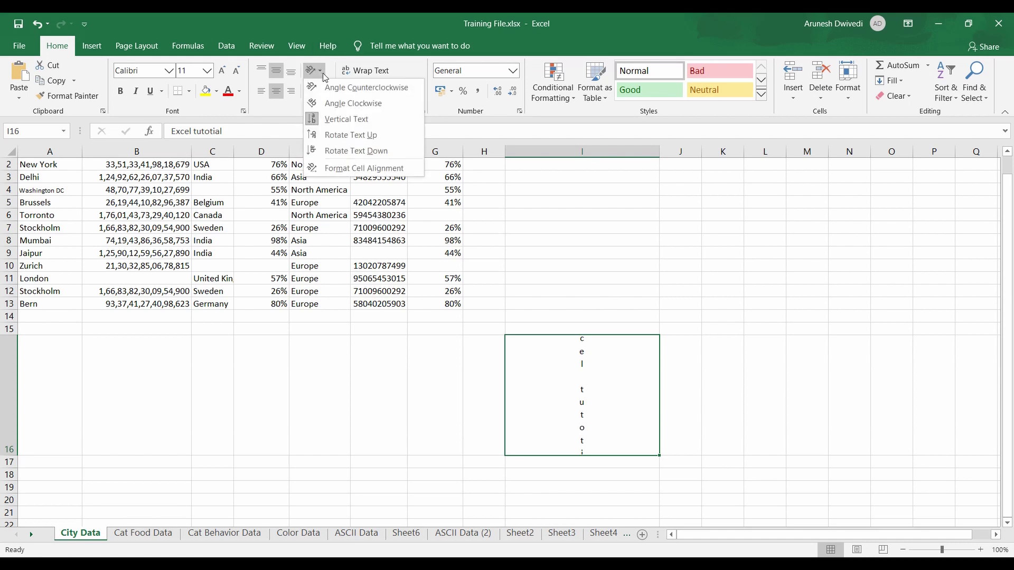
left_click(337, 103)
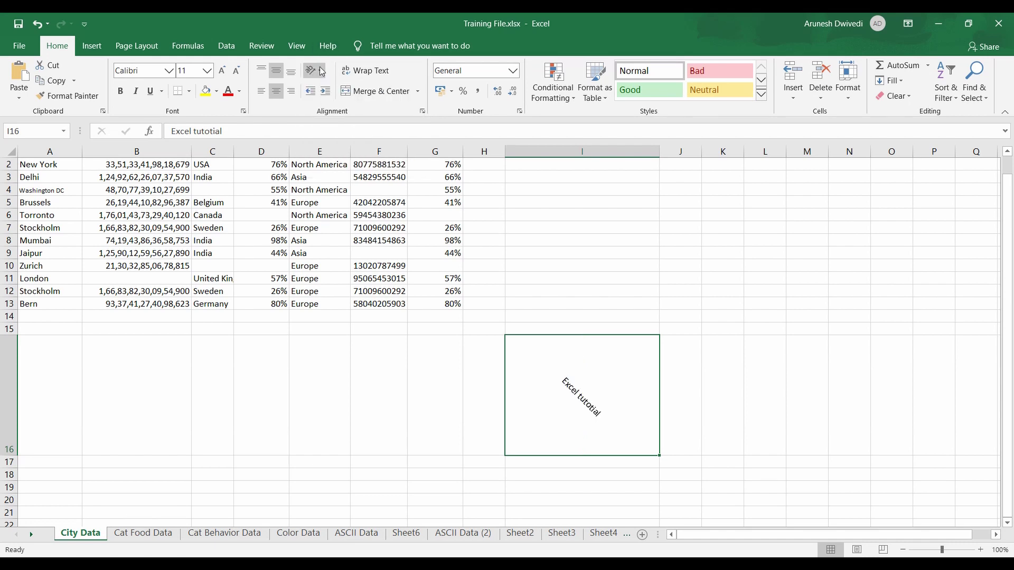
Apply Angle Counterclockwise to cell I16 and switch it off again to restore horizontal text.
left_click(321, 72)
left_click(329, 88)
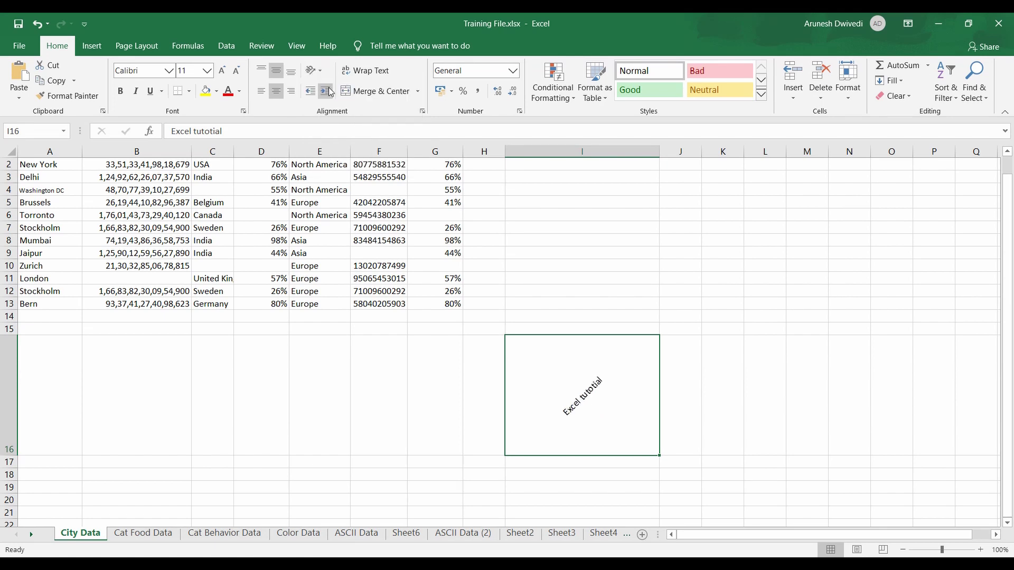
left_click(316, 71)
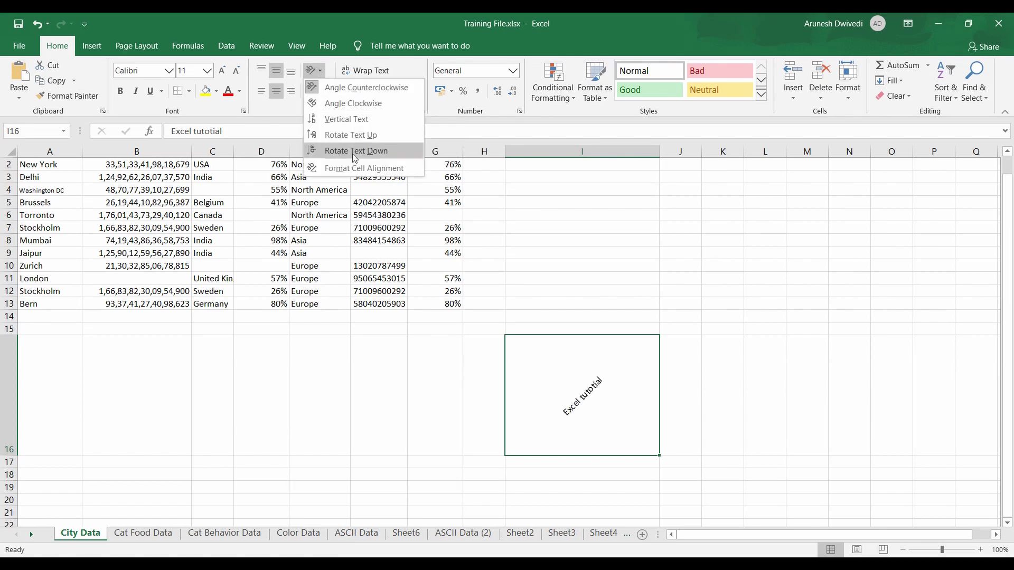
left_click(345, 93)
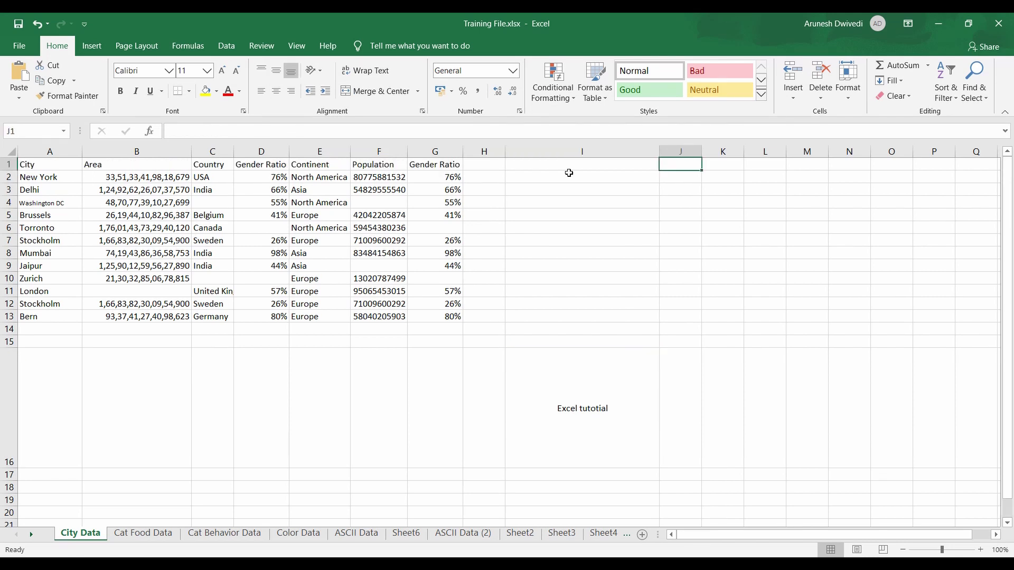
Enter the heading "Quarter 1" in cell J1.
type("Quarter")
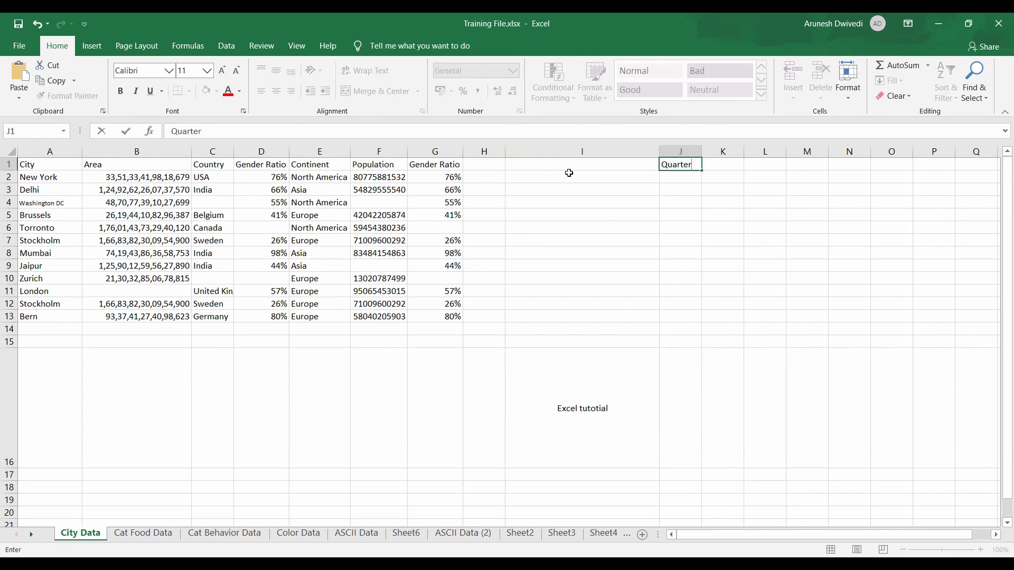
type(" 1")
key("Return")
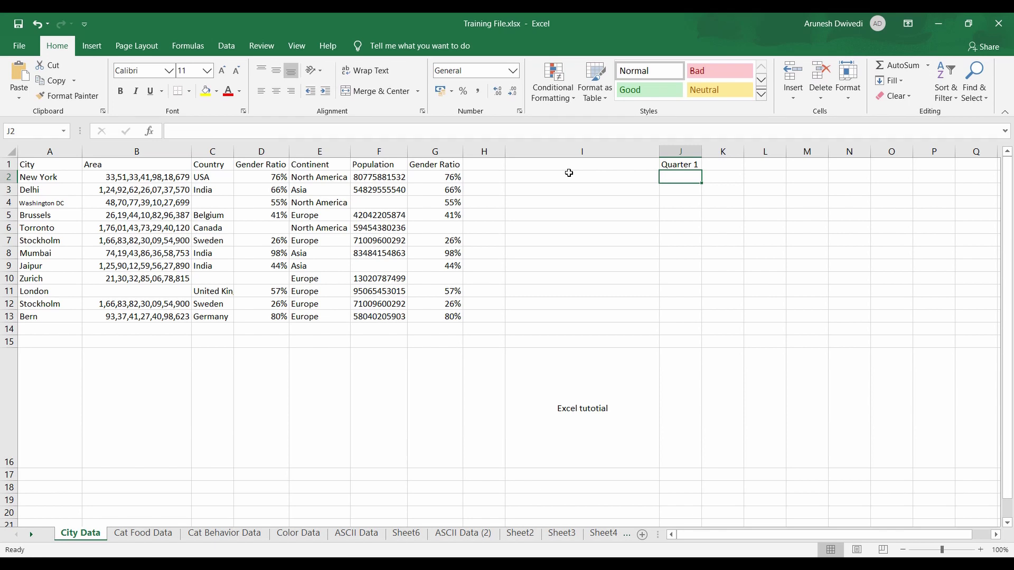
Enter the month labels Jan, Feb and Mar in cells J2, K2 and L2 below the Quarter 1 heading.
type("Jan")
key("Tab")
type("Fen")
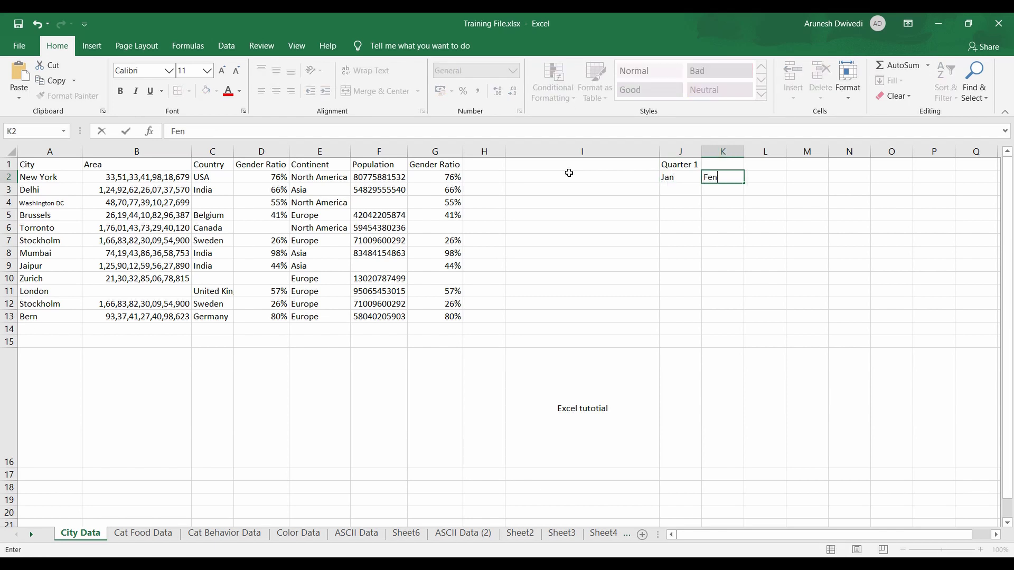
key("BackSpace")
type("b")
key("Tab")
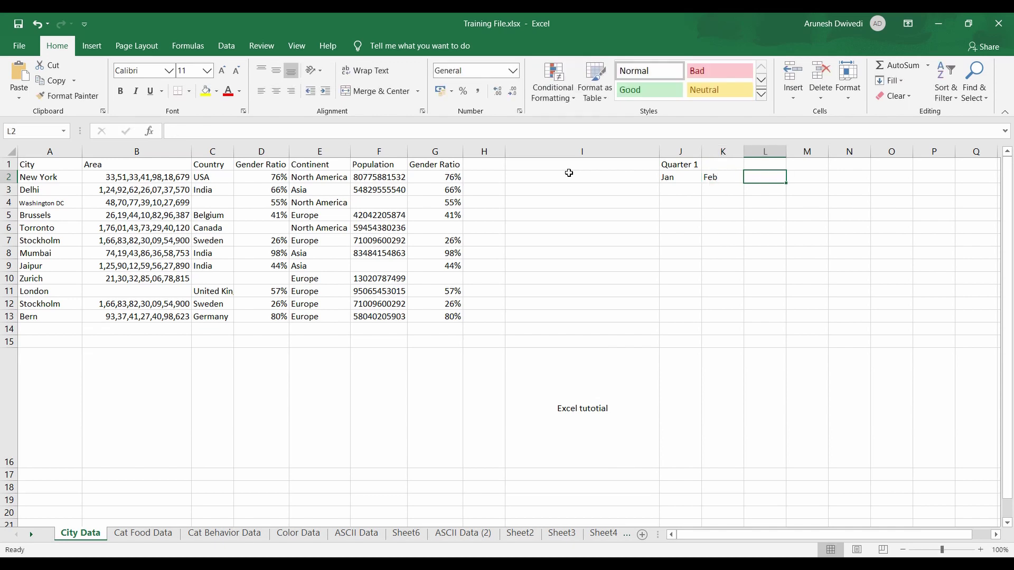
type("Mar")
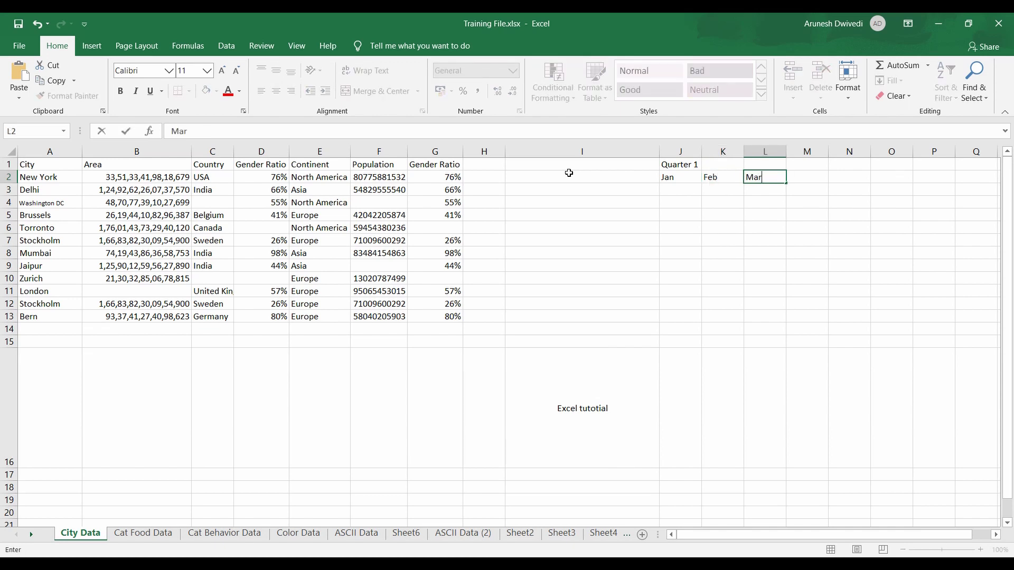
key("Tab")
Merge and center the Quarter 1 heading across cells J1:L1, above the three month labels.
key("Left")
key("Left")
key("Left")
key("Up")
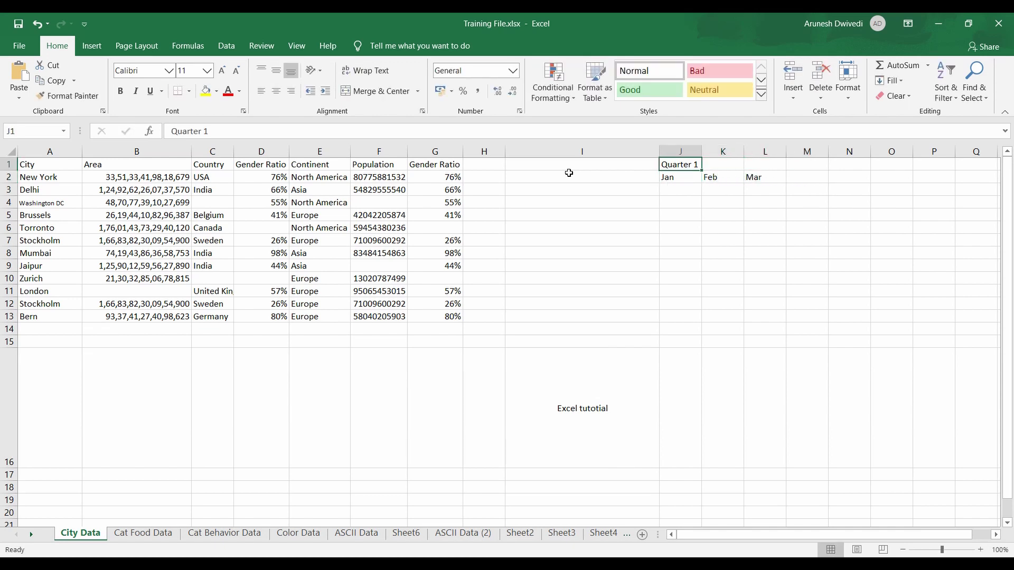
key("Right")
key("Left")
key("Down")
key("Right")
key("Right")
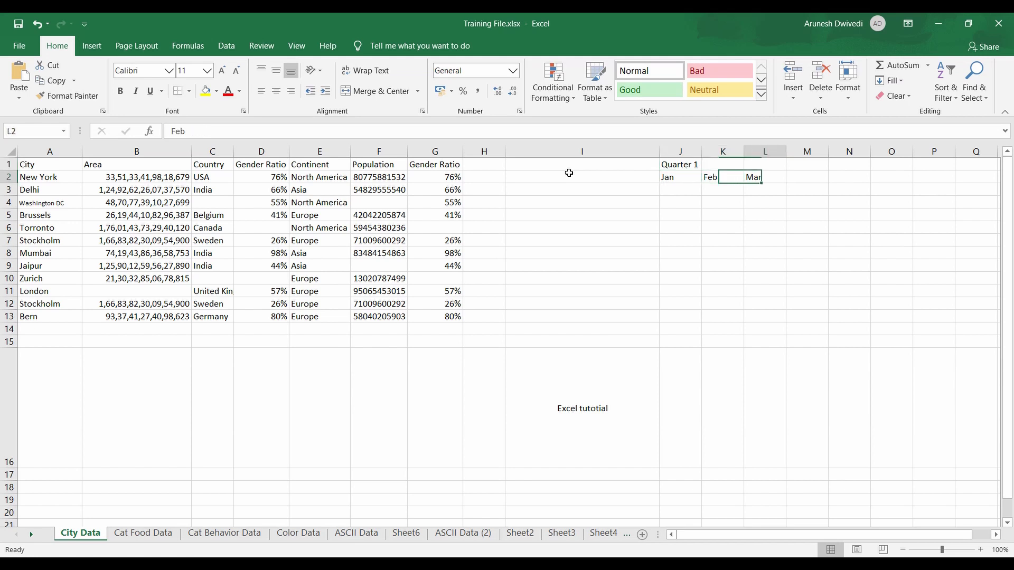
key("Up")
key("Left")
key("Left")
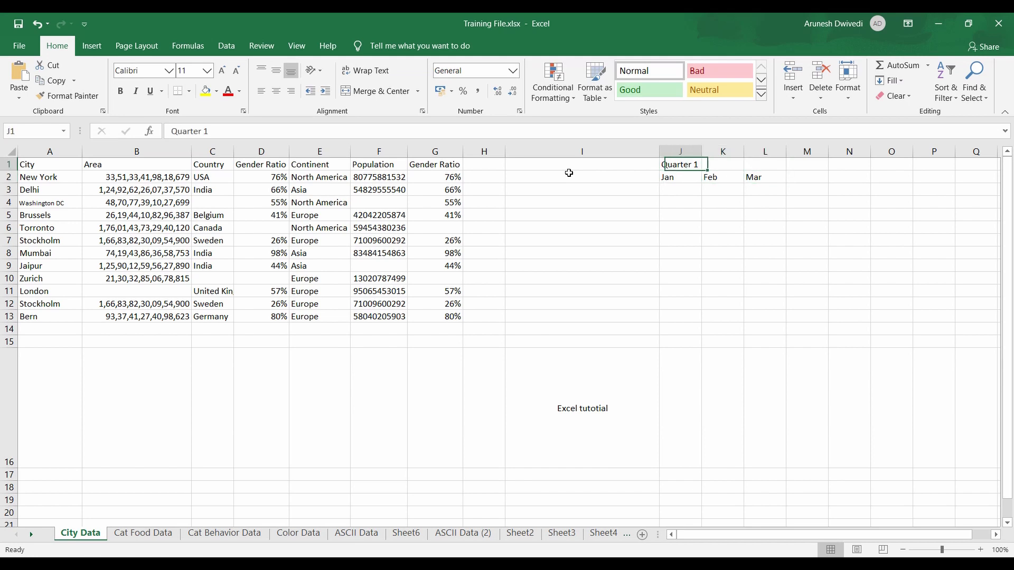
key("shift+Right")
key("shift+Right")
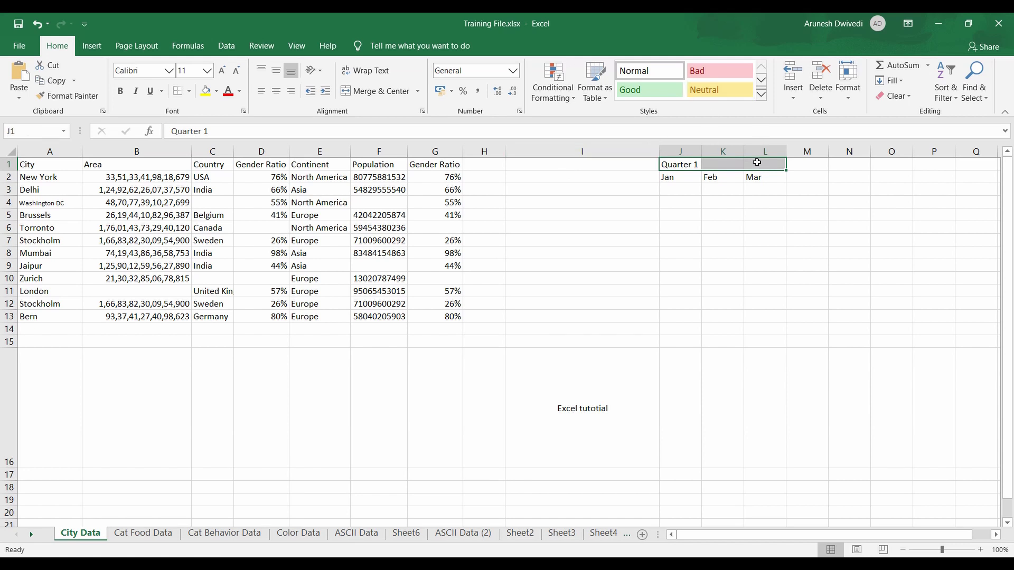
left_click(385, 94)
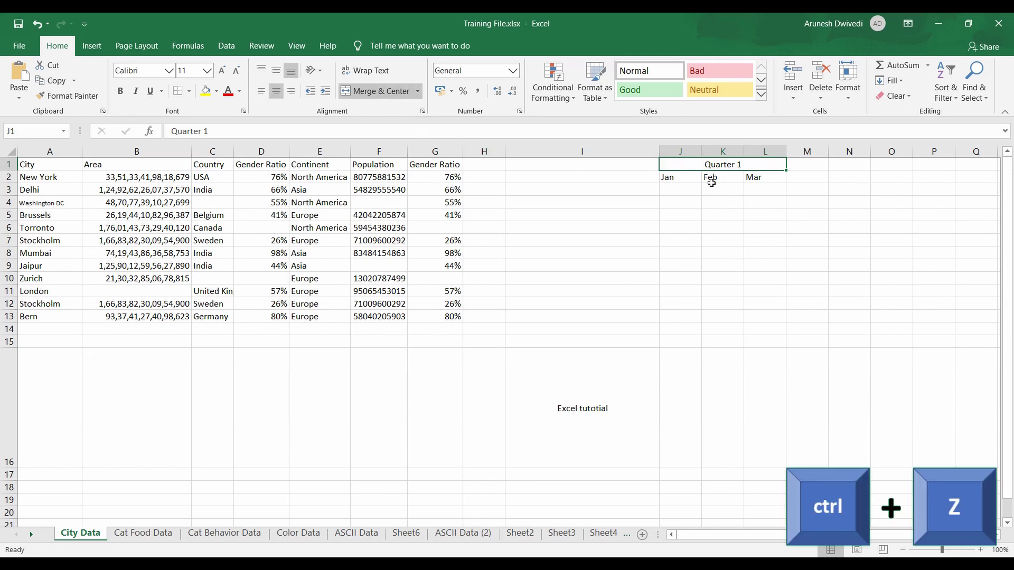
Undo and redo the merge of J1:L1 repeatedly, finishing with the merge undone.
key("ctrl+z")
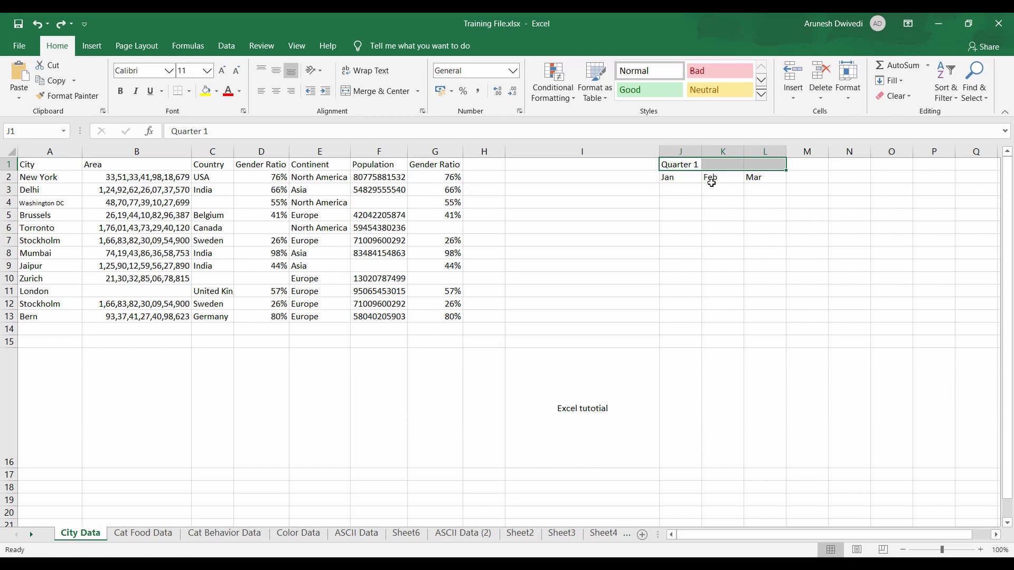
key("ctrl+y")
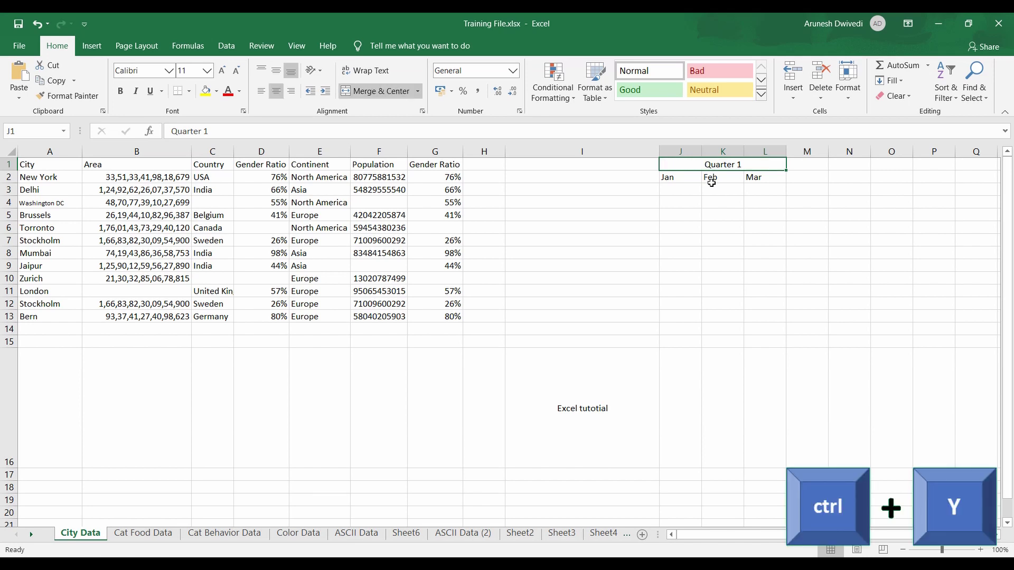
key("ctrl+z")
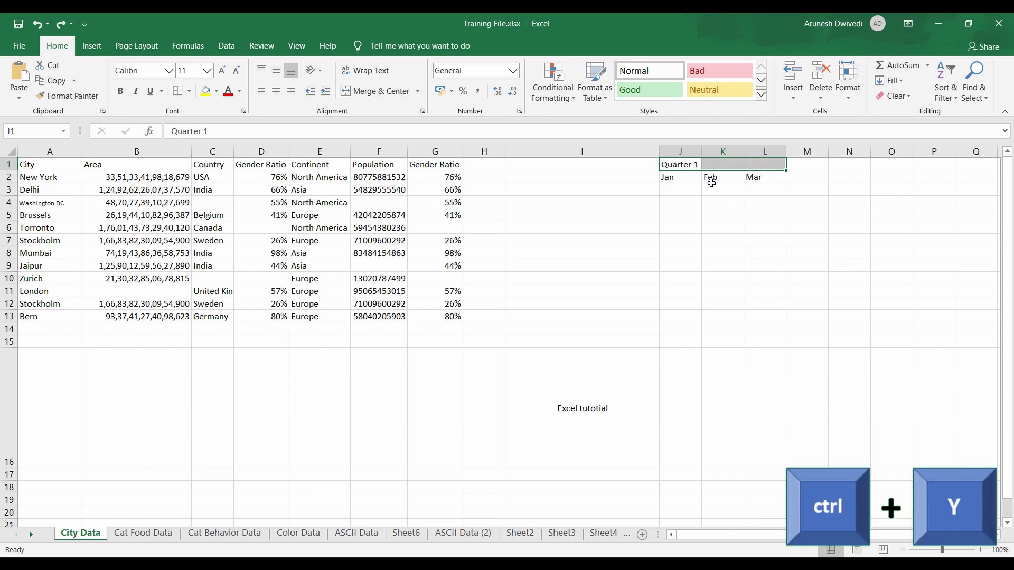
key("ctrl+y")
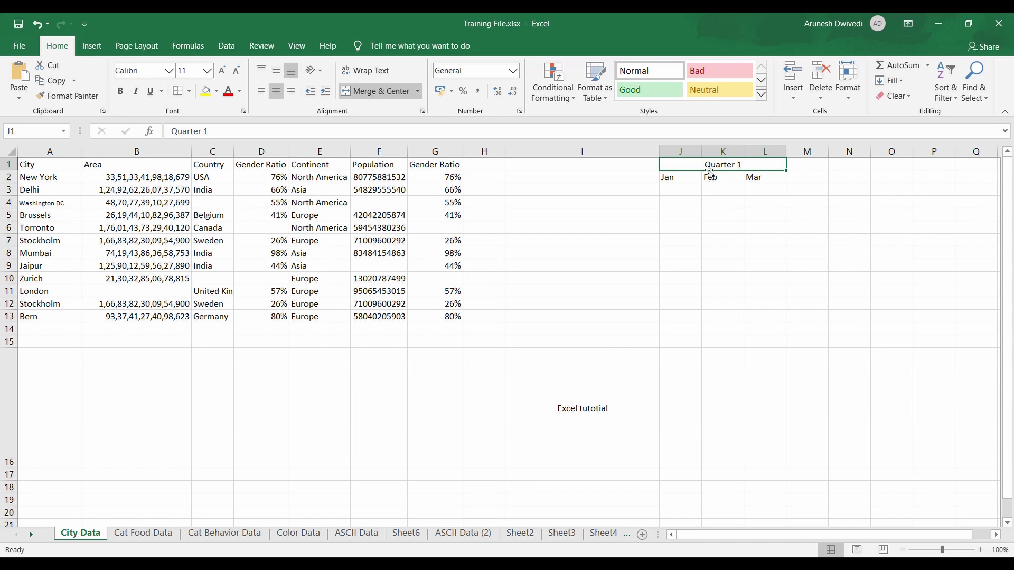
key("ctrl+z")
key("ctrl+z")
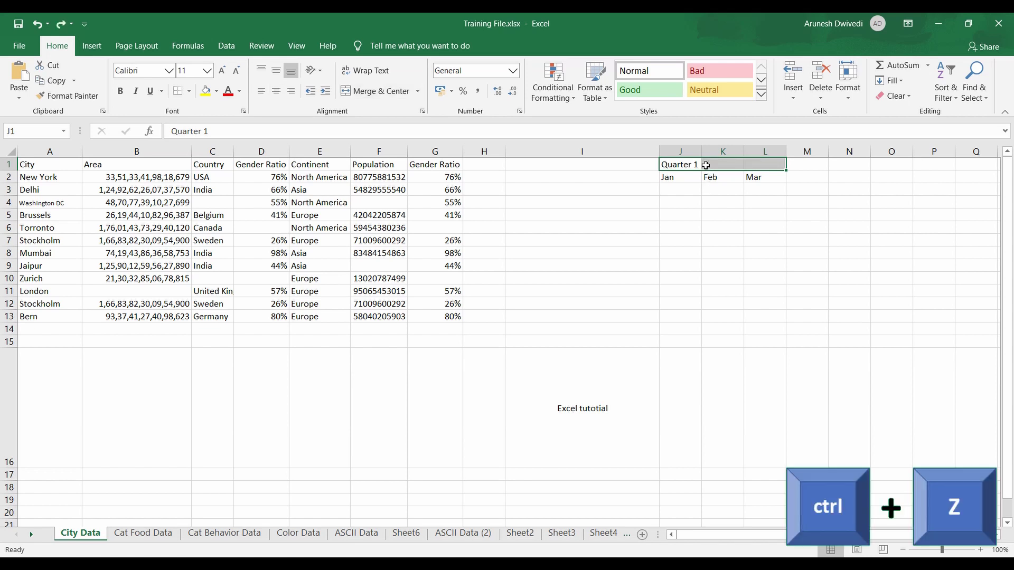
Merge and center the still selected range J1:L1 again and select the merged Quarter 1 cell.
right_click(688, 165)
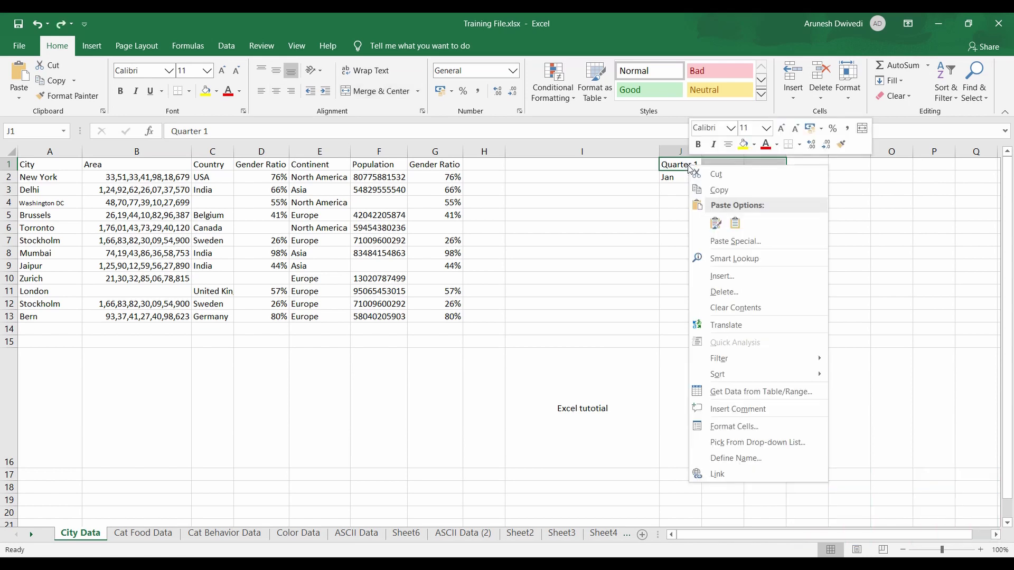
key("Escape")
right_click(692, 168)
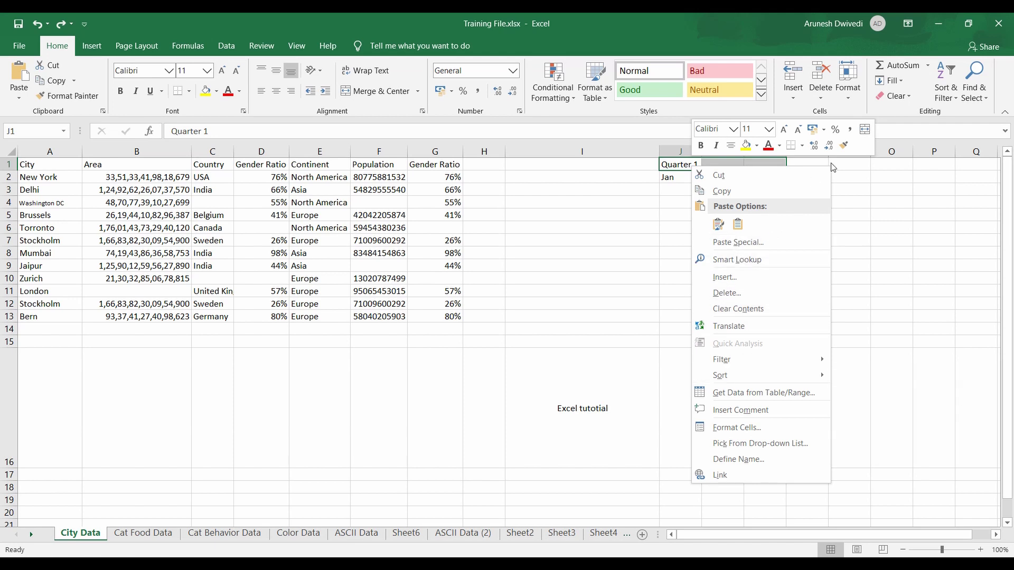
left_click(866, 132)
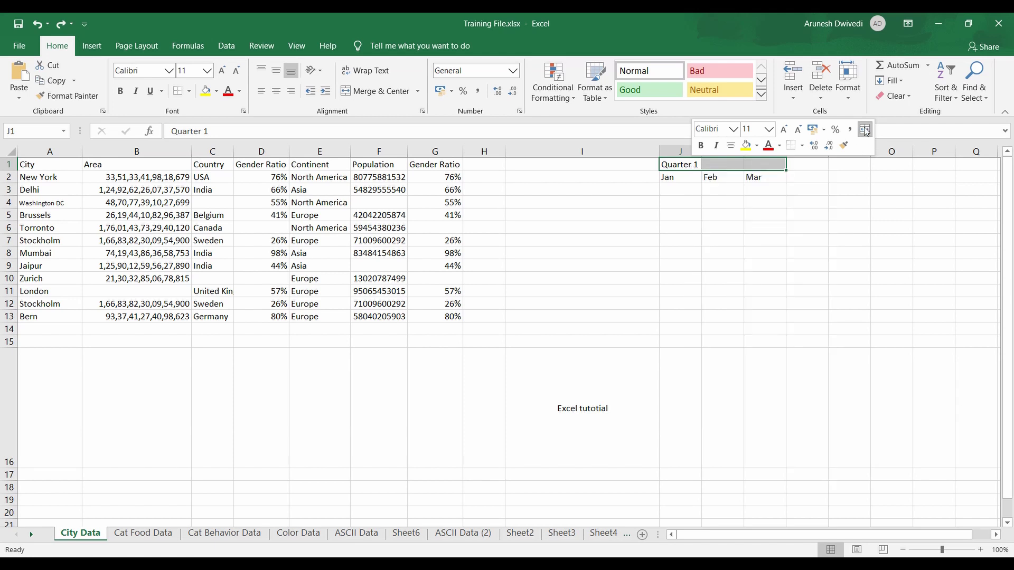
left_click(732, 198)
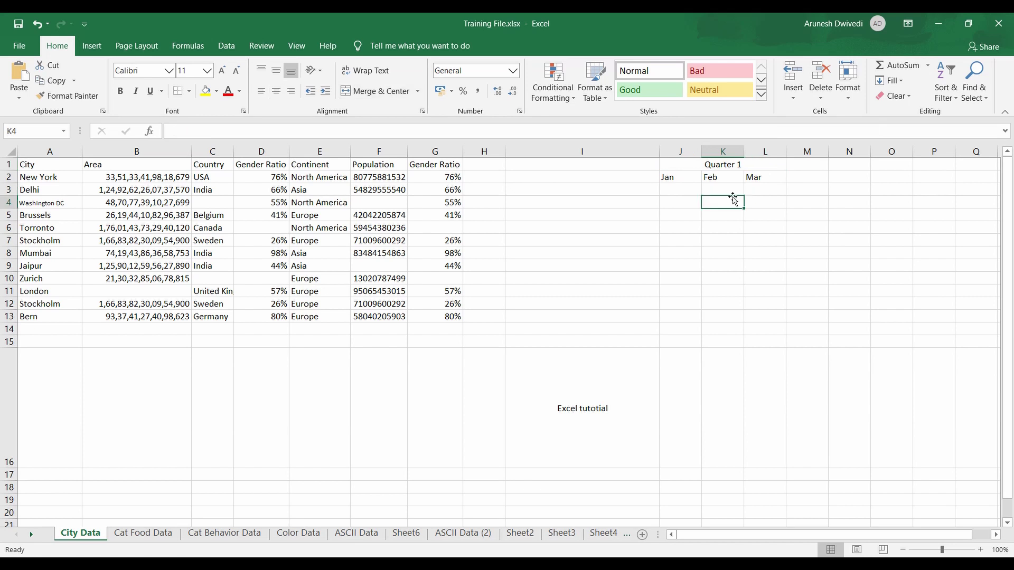
left_click(732, 166)
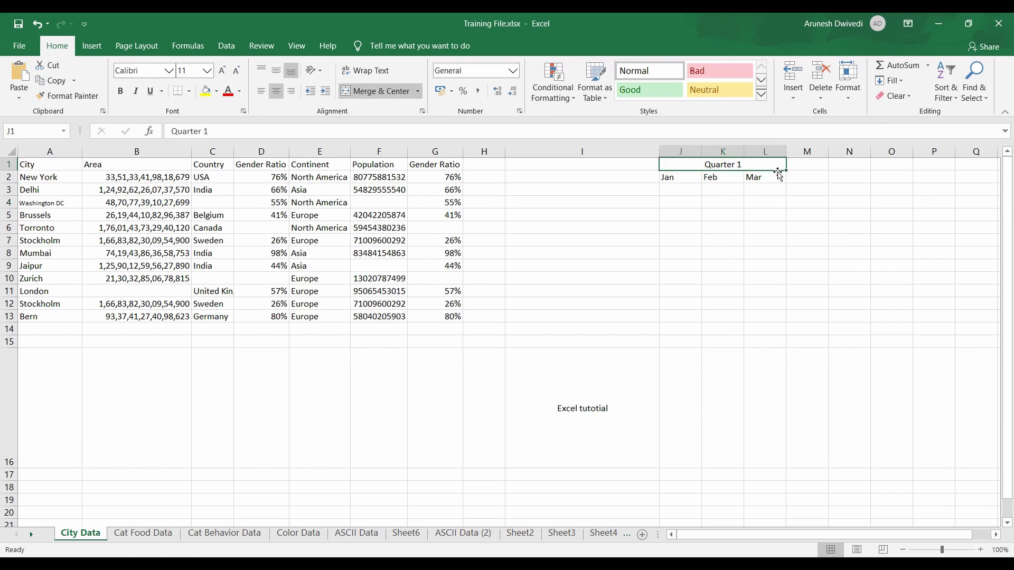
Enter the heading "Quarter 2" in M1 with the month labels Apr, May and Jun in M2:O2.
left_click(802, 163)
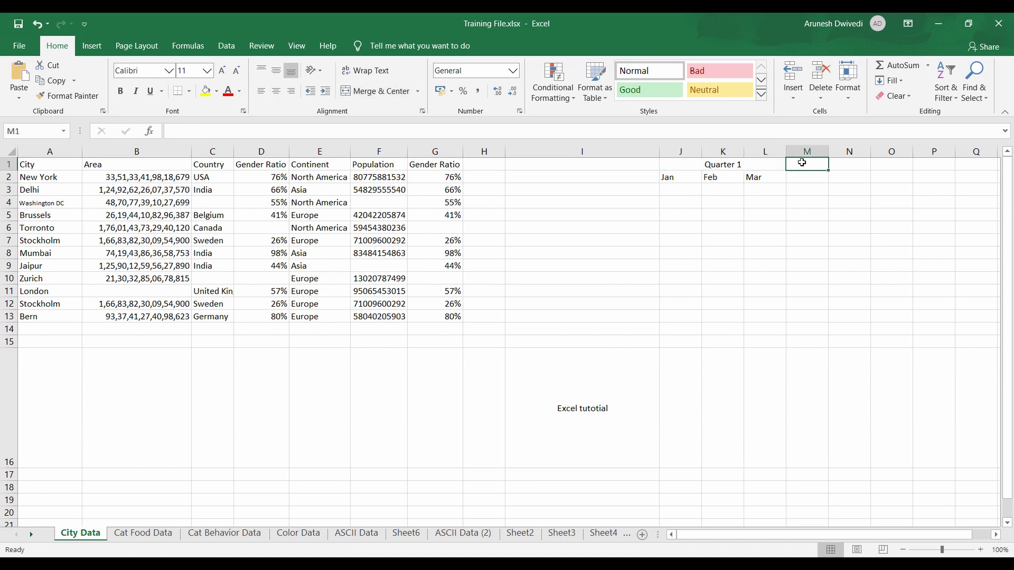
type("Quarter")
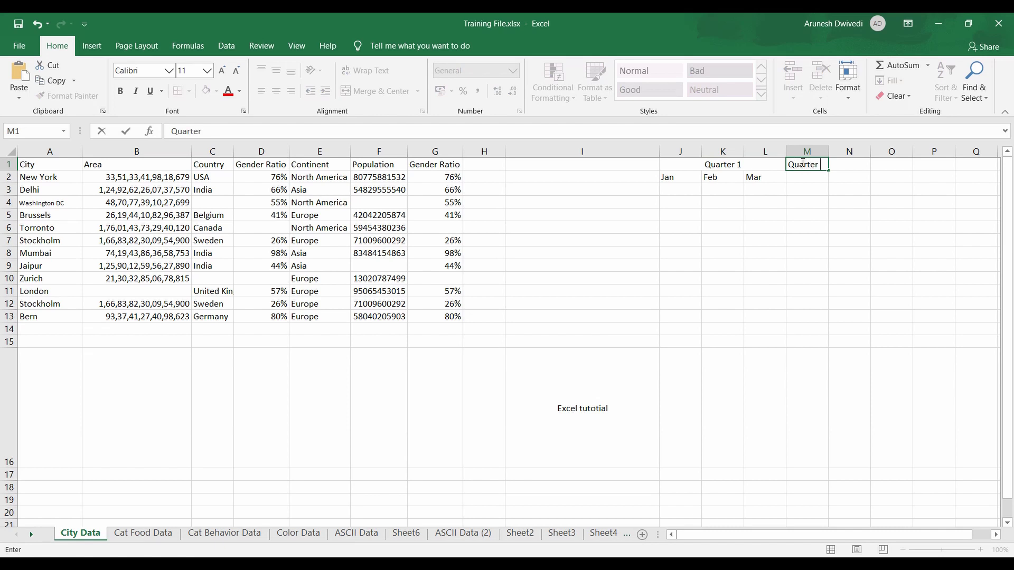
type(" 2")
key("Return")
type("Apr")
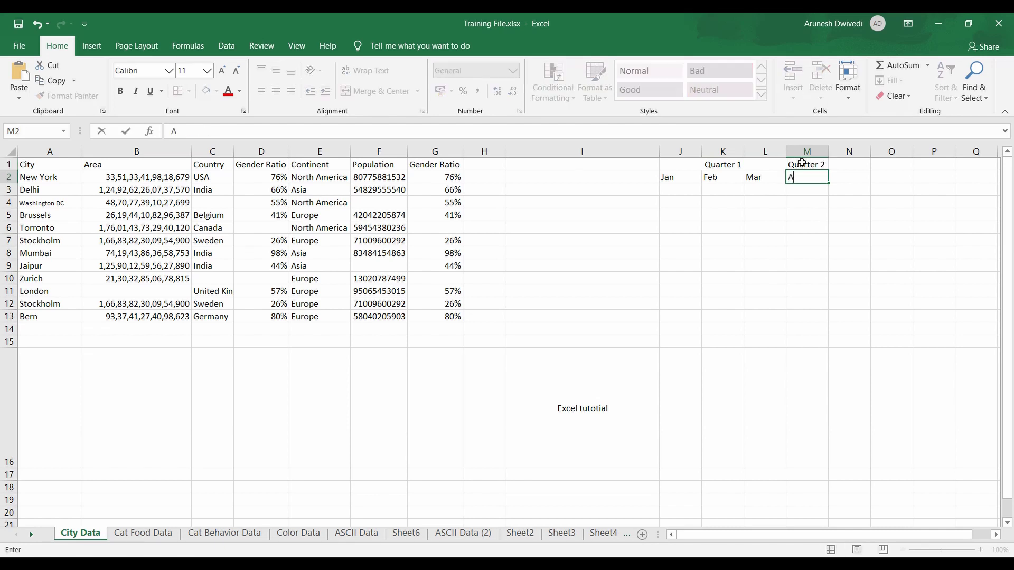
key("Tab")
type("May")
key("Tab")
type("Jun")
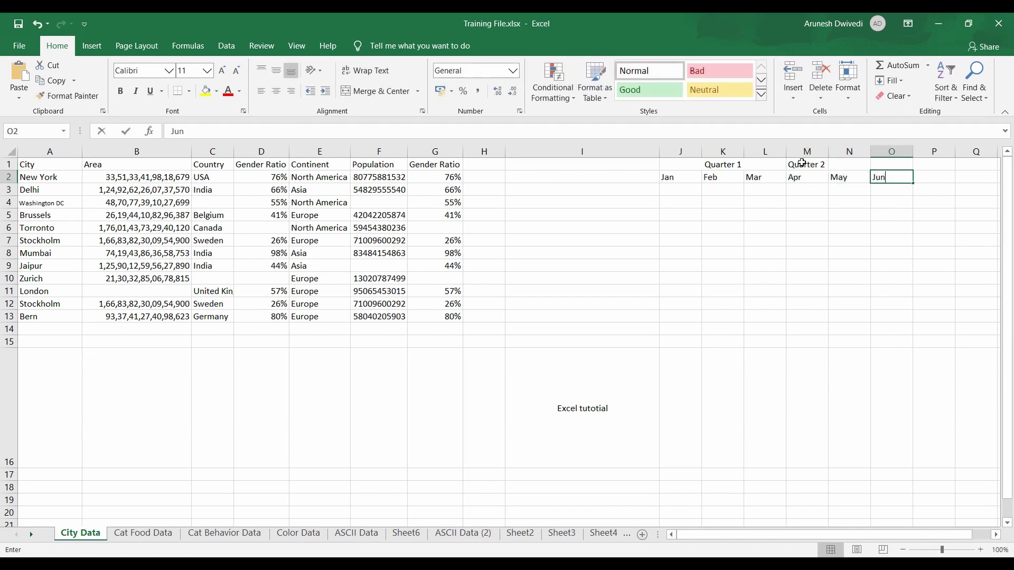
key("Tab")
Merge and center the Quarter 2 heading across cells M1:O1.
left_click_drag(801, 162, 849, 164)
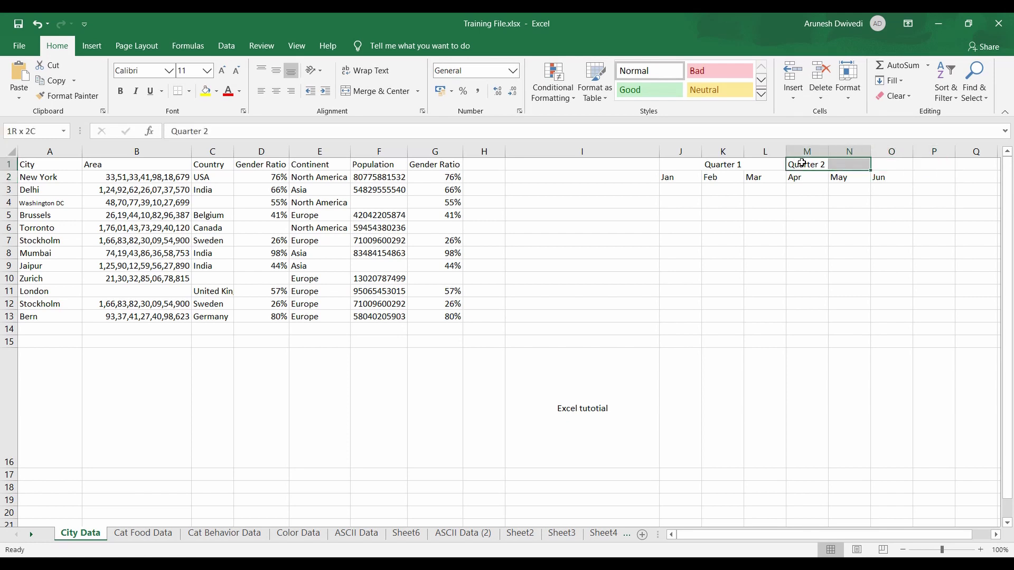
key("shift+Right")
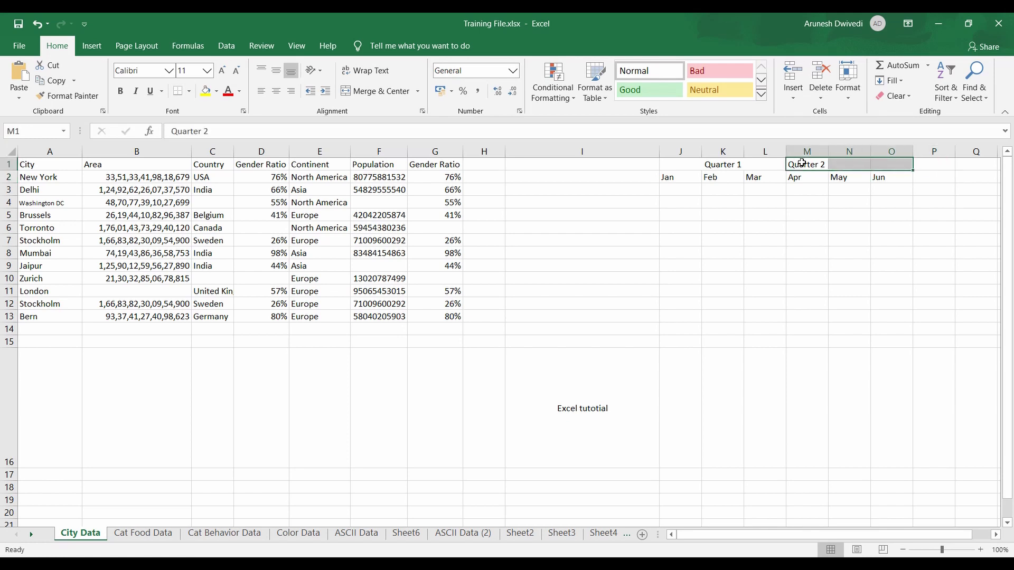
left_click(382, 91)
Extend the merged J1 heading to read "Quarter 1 - data for the display records of the last year plus this year and so on".
left_click(754, 167)
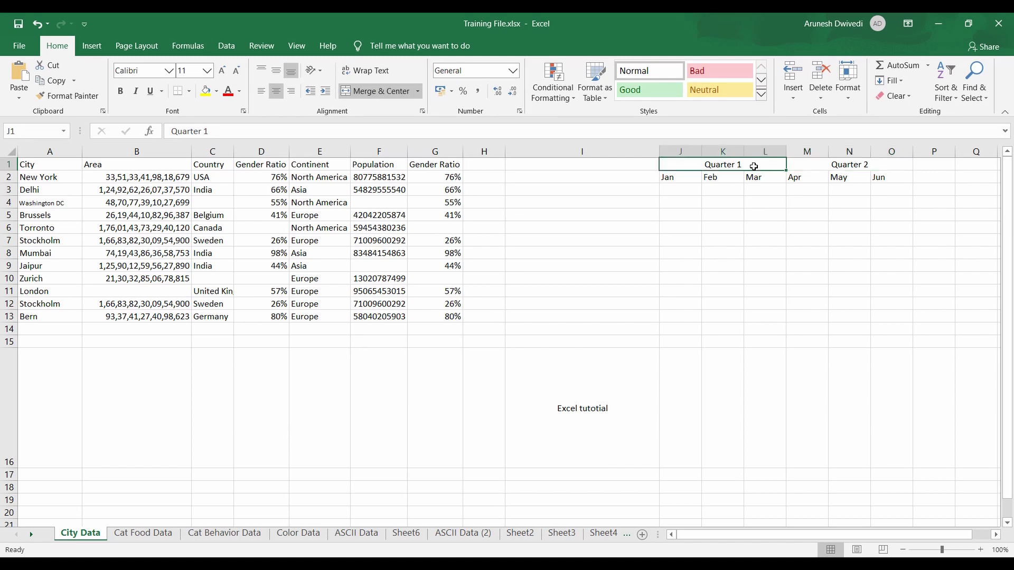
double_click(753, 166)
type("- data fo")
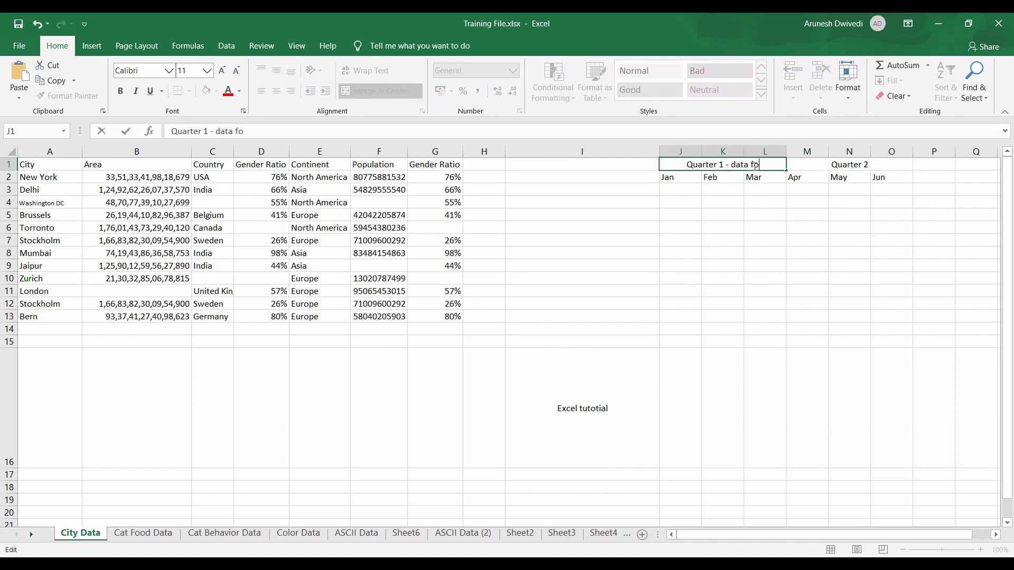
type("r the display records o")
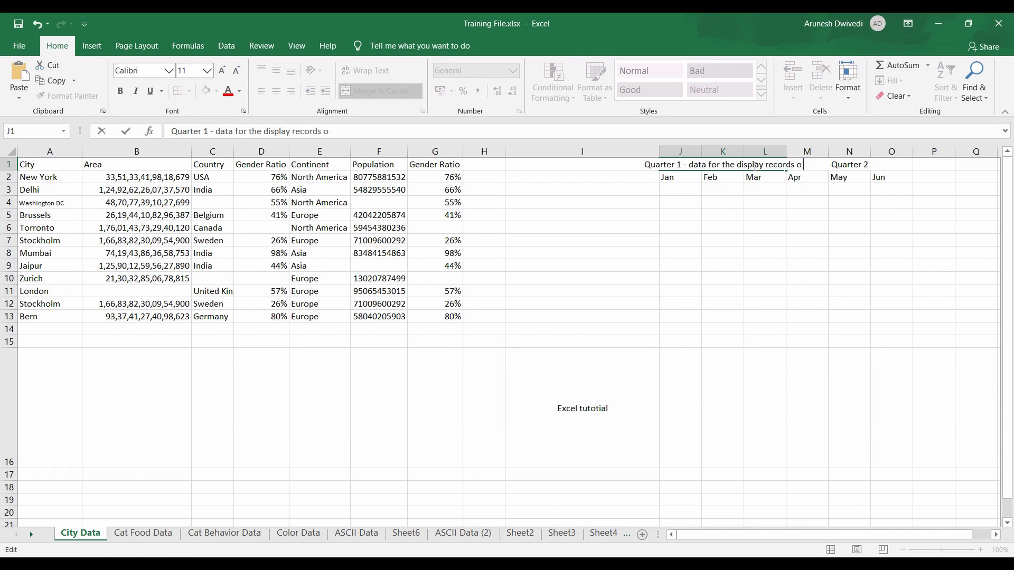
type("f the lasyt")
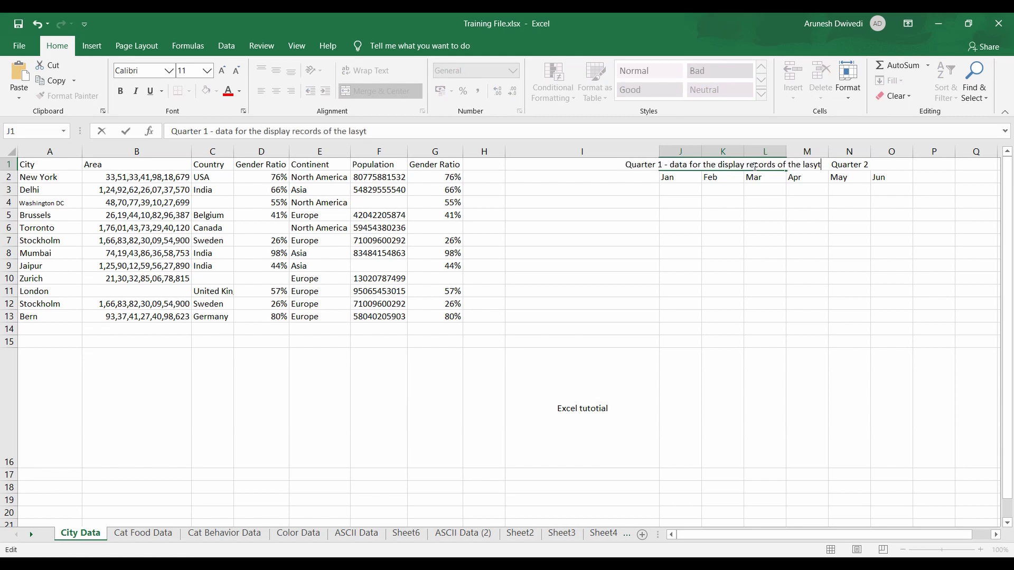
key("BackSpace")
key("BackSpace")
type("t year ")
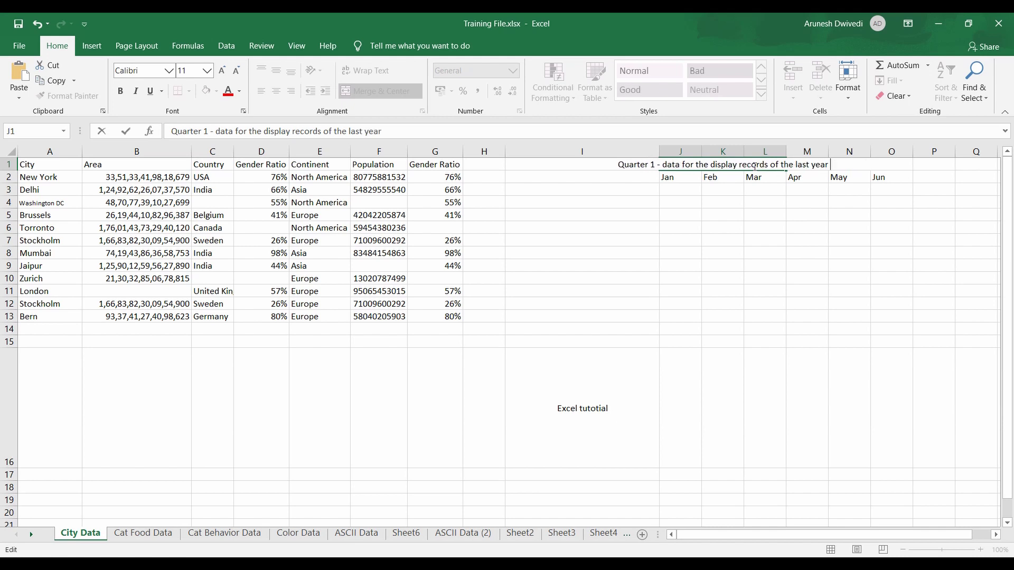
type("plus this ue")
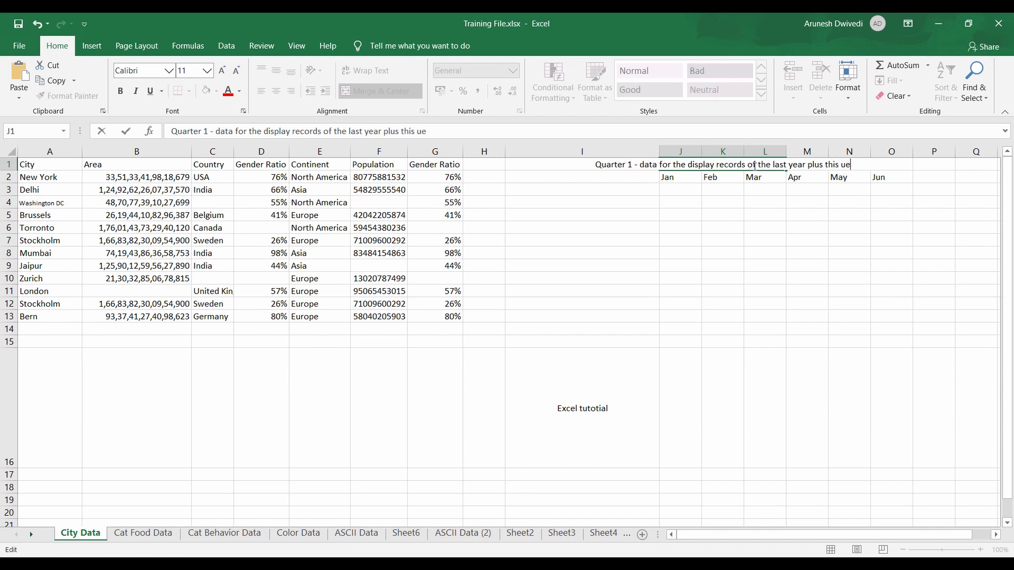
key("BackSpace")
key("BackSpace")
type("year and so ")
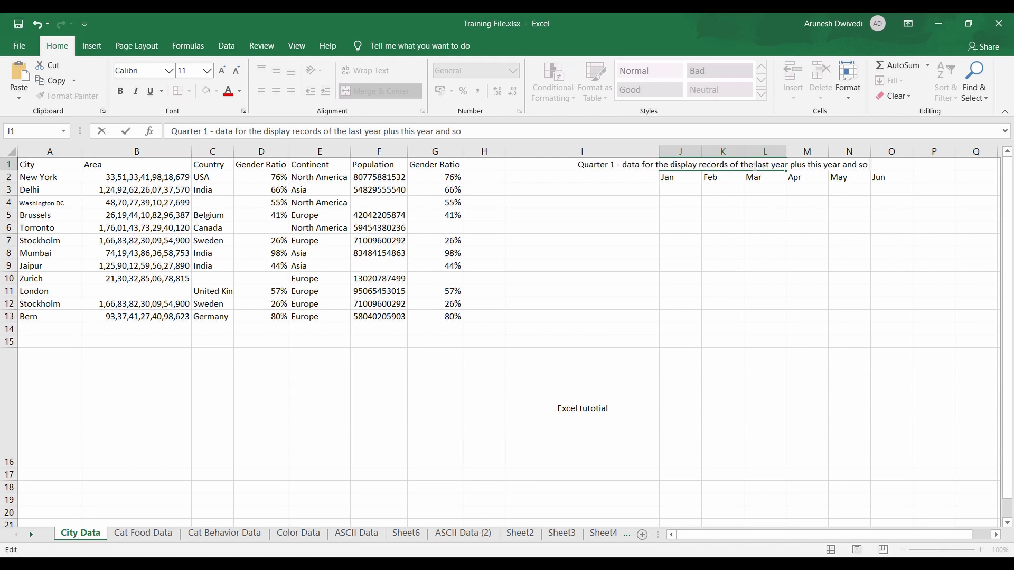
type("on")
key("ctrl+Return")
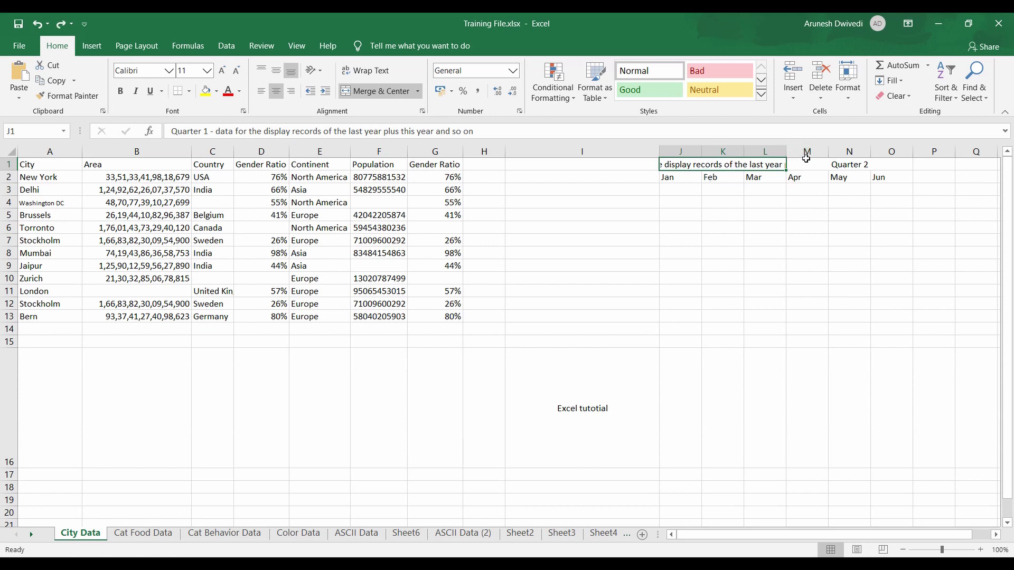
Widen column L until the whole long Quarter 1 heading fits inside its merged cell.
left_click_drag(786, 152, 975, 156)
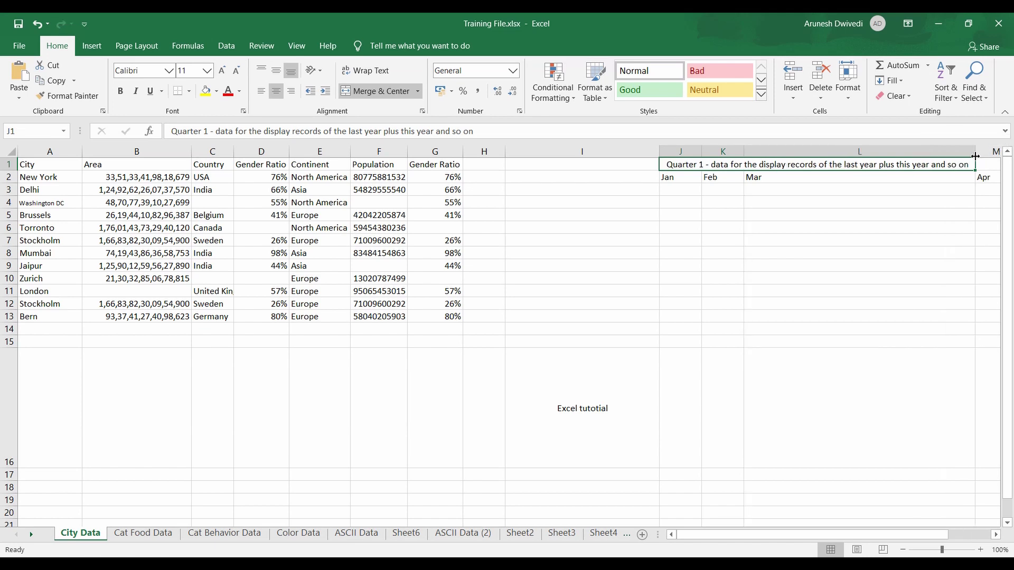
scroll(878, 228, "right", 4)
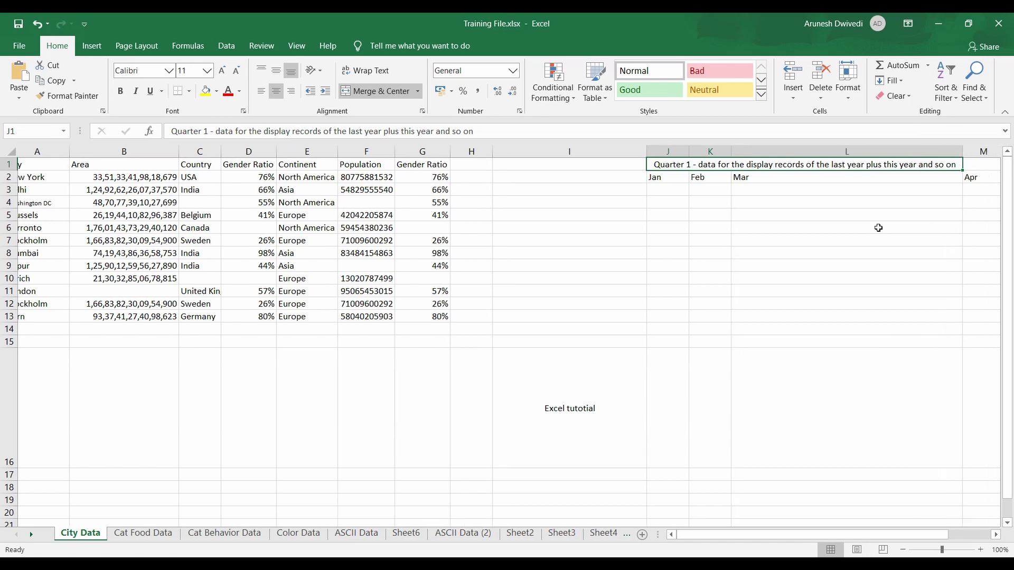
scroll(878, 227, "right", 1)
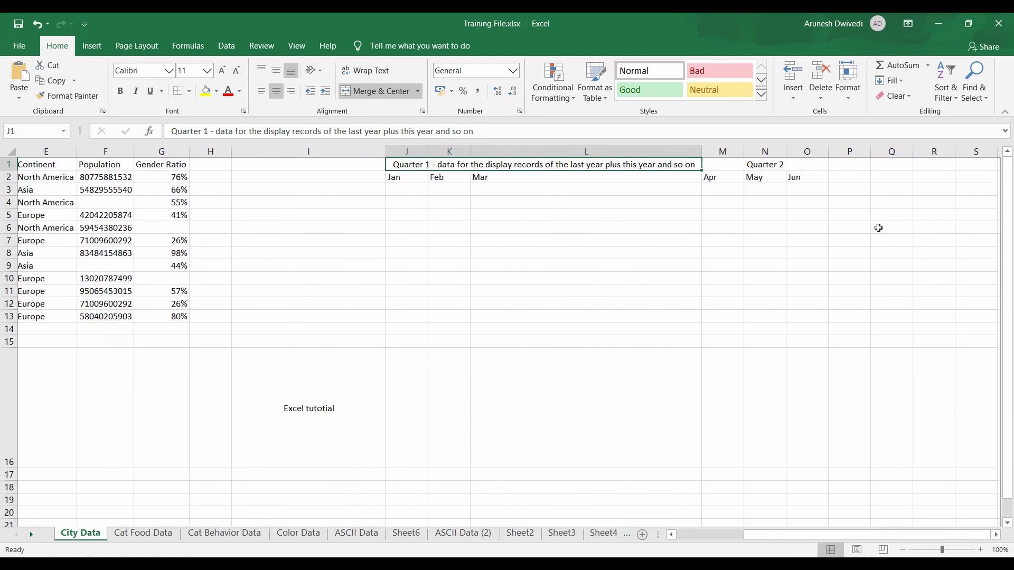
Undo the widening of column L beneath the long Quarter 1 heading.
scroll(879, 228, "left", 1)
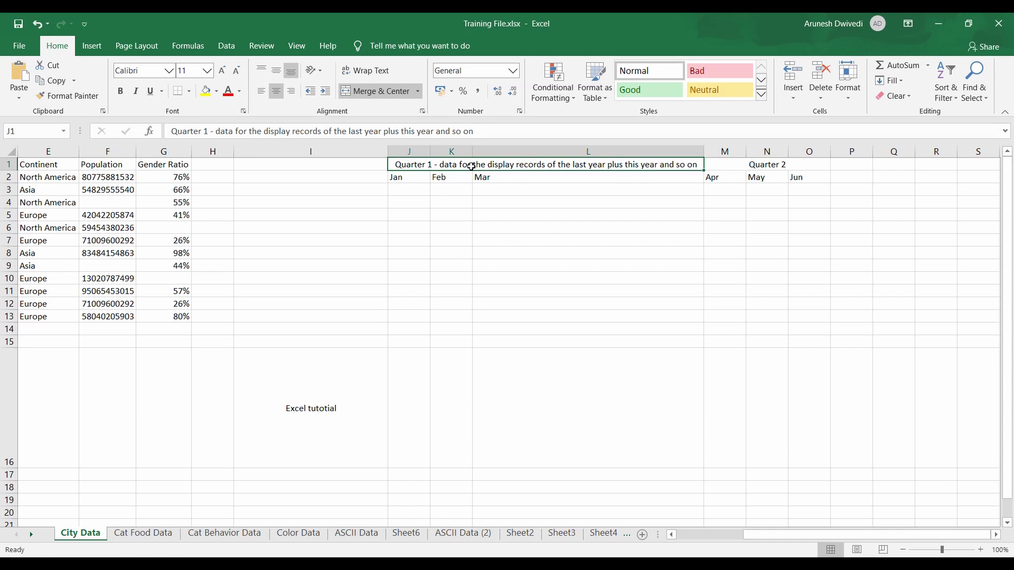
key("ctrl+z")
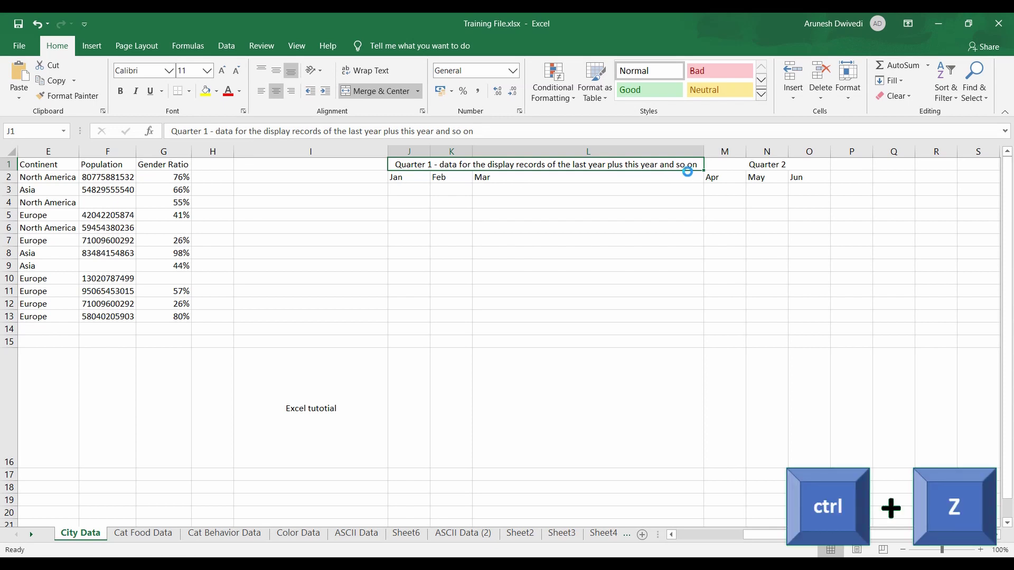
key("ctrl+z")
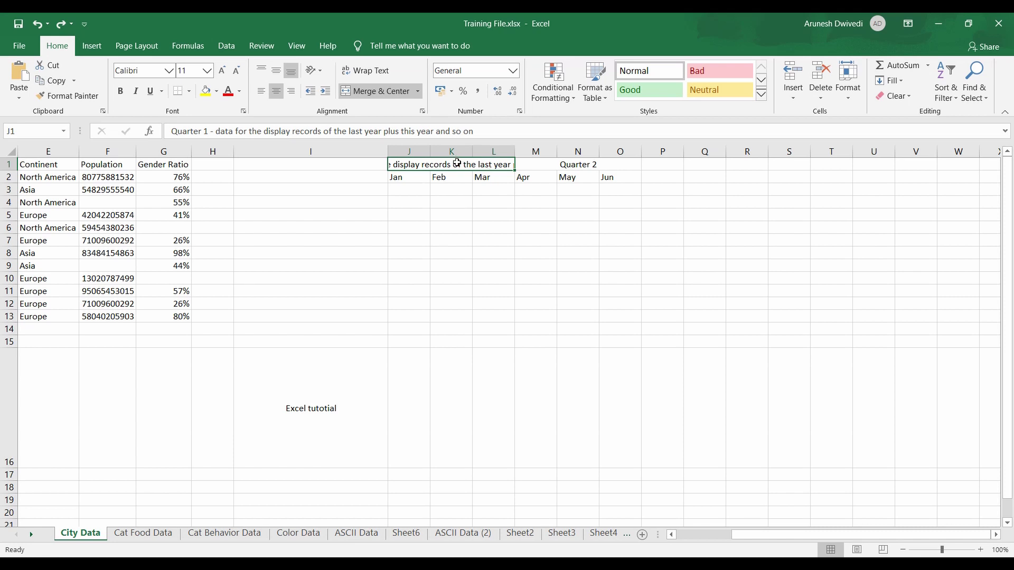
Wrap the Quarter 1 heading's text in its merged cell and heighten row 1 until all three lines fit.
left_click(374, 74)
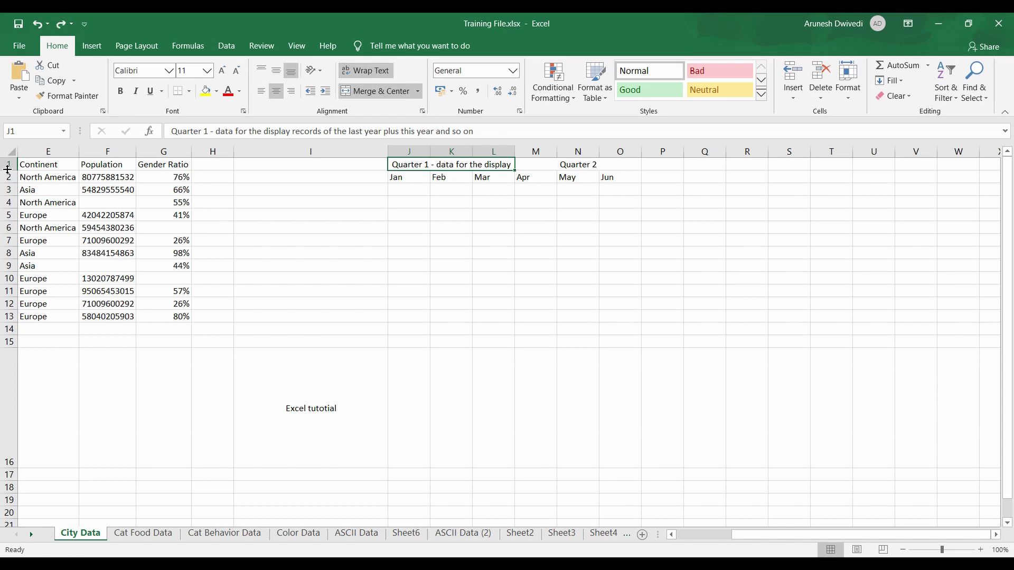
left_click_drag(8, 170, 8, 202)
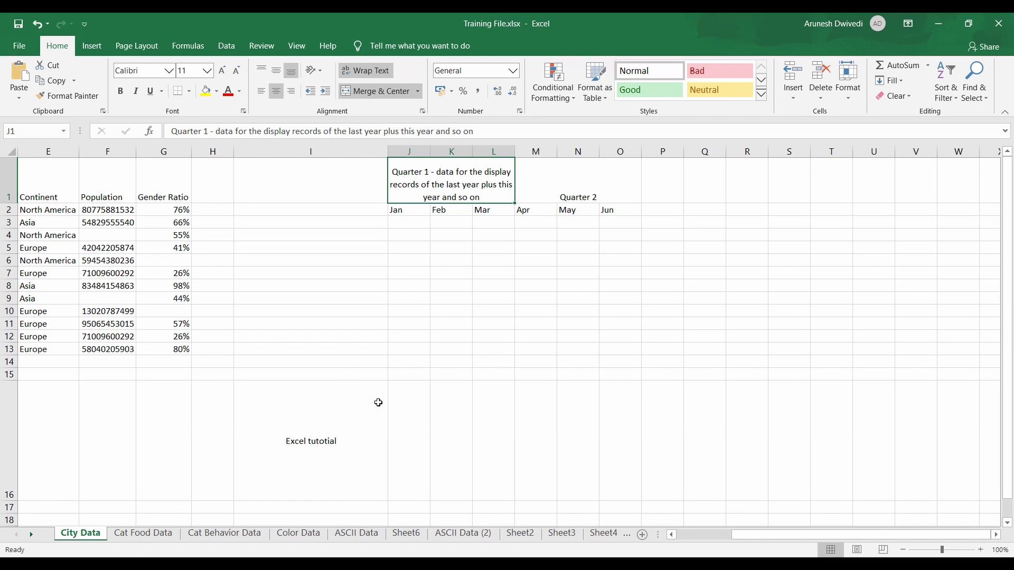
Enlarge the font of the "Excel tutotial" text in cell I16 step by step up to size 72.
scroll(394, 411, "down", 1)
scroll(393, 410, "down", 2)
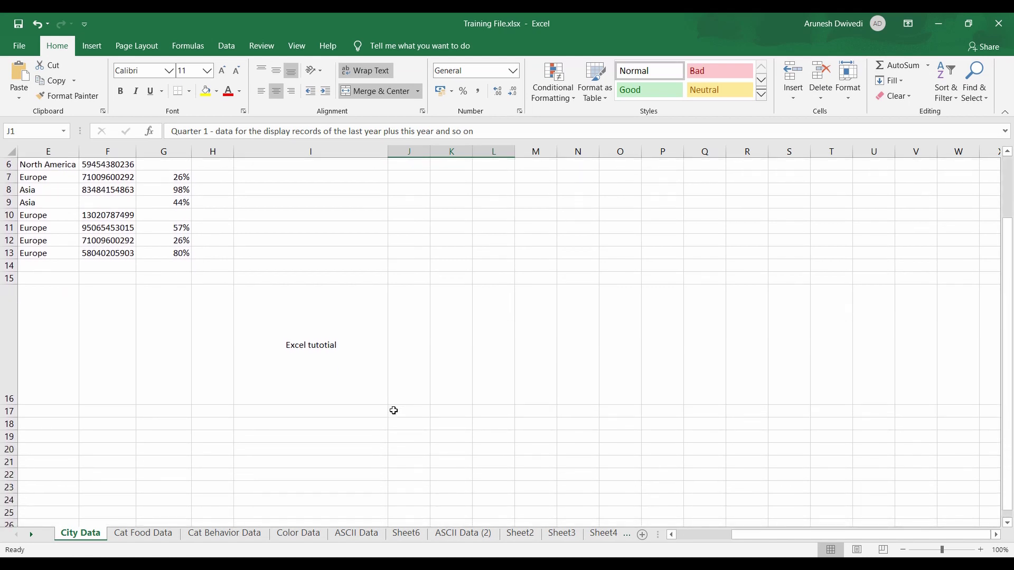
left_click(345, 353)
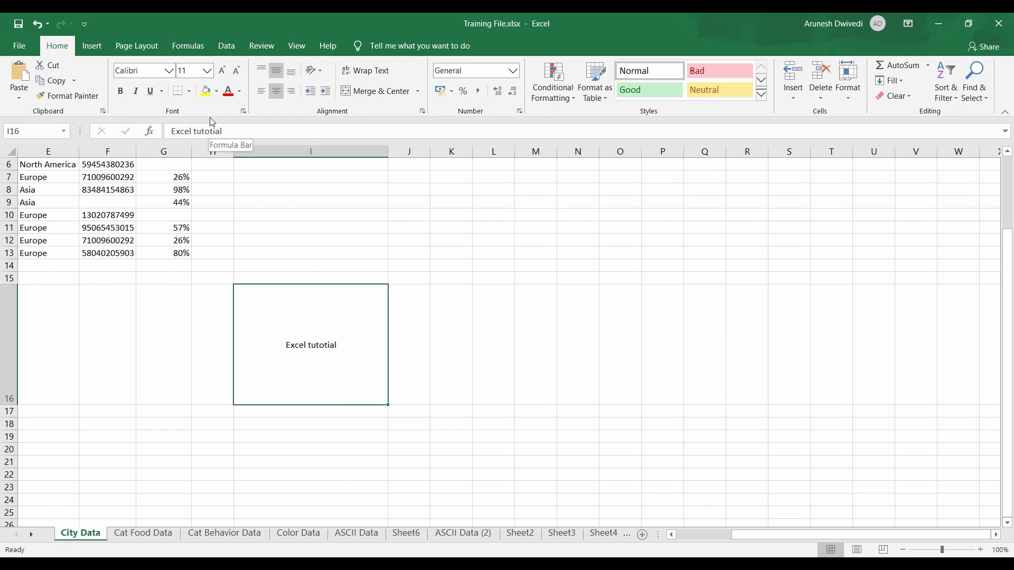
left_click(225, 72)
left_click(225, 72)
left_click(225, 73)
left_click(224, 72)
left_click(224, 72)
left_click(224, 72)
left_click(224, 73)
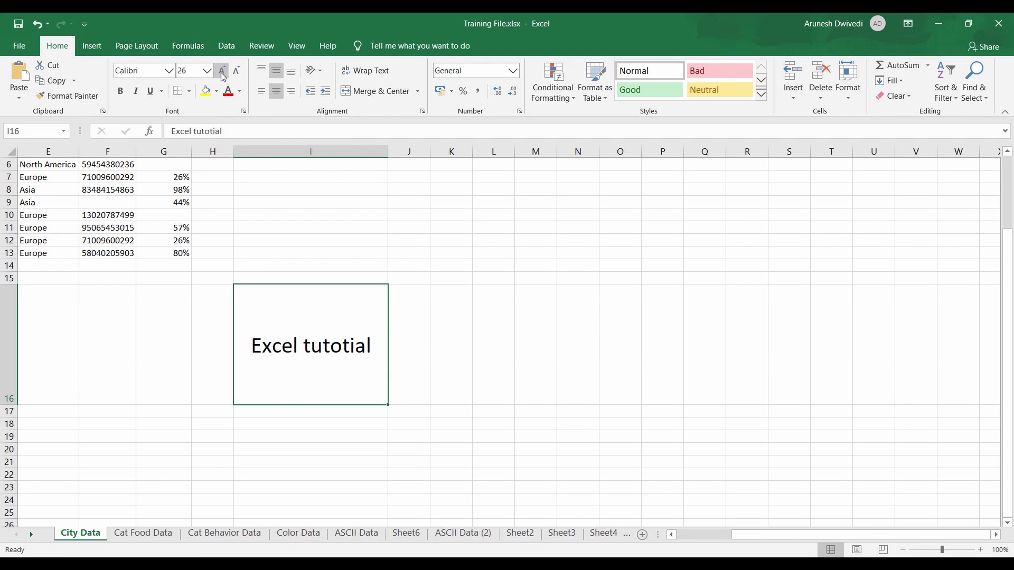
left_click(222, 75)
left_click(223, 75)
left_click(222, 75)
left_click(223, 75)
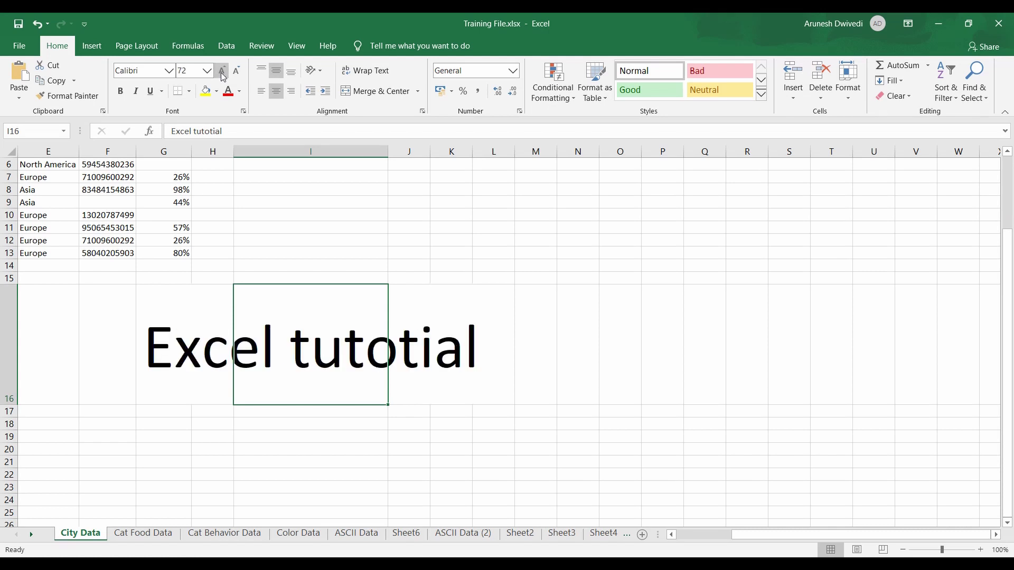
Shrink the font of the text in I16 step by step to size 26, and enlarge it one step to 28.
left_click(239, 73)
left_click(238, 73)
left_click(239, 73)
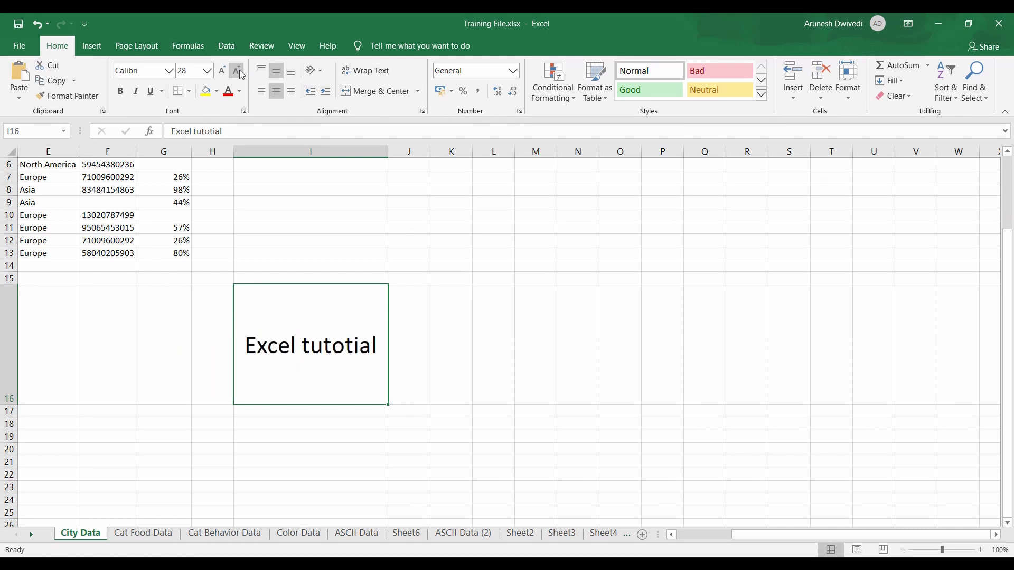
left_click(238, 73)
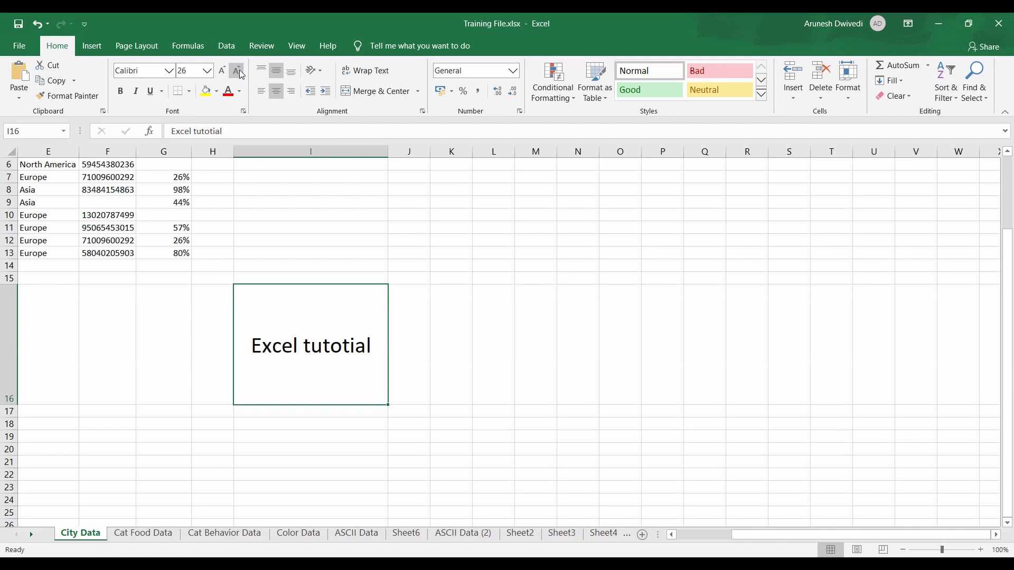
left_click(220, 72)
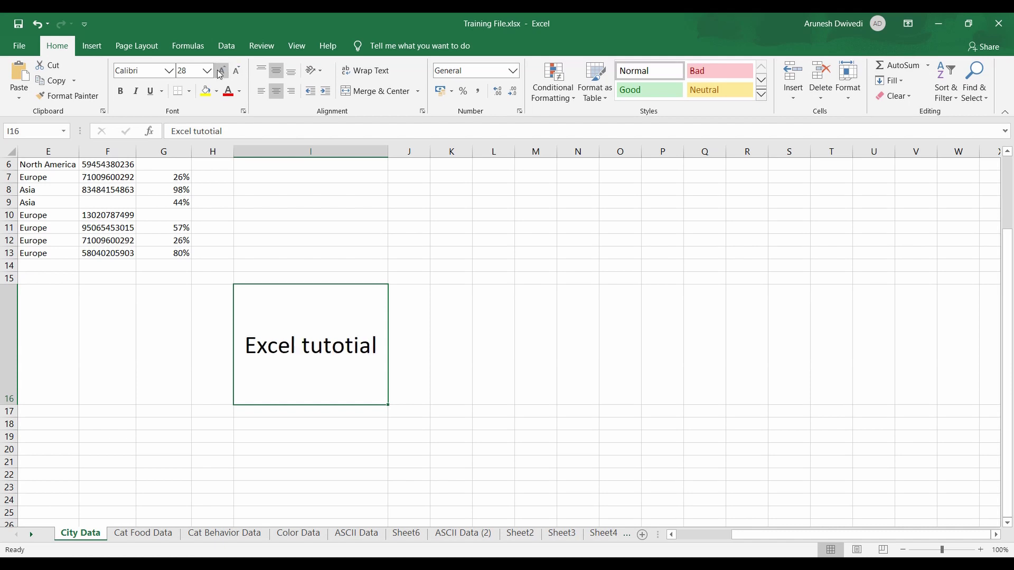
Enter exact font sizes for the text in I16, first 12 and after that 28.
left_click(187, 72)
type("12")
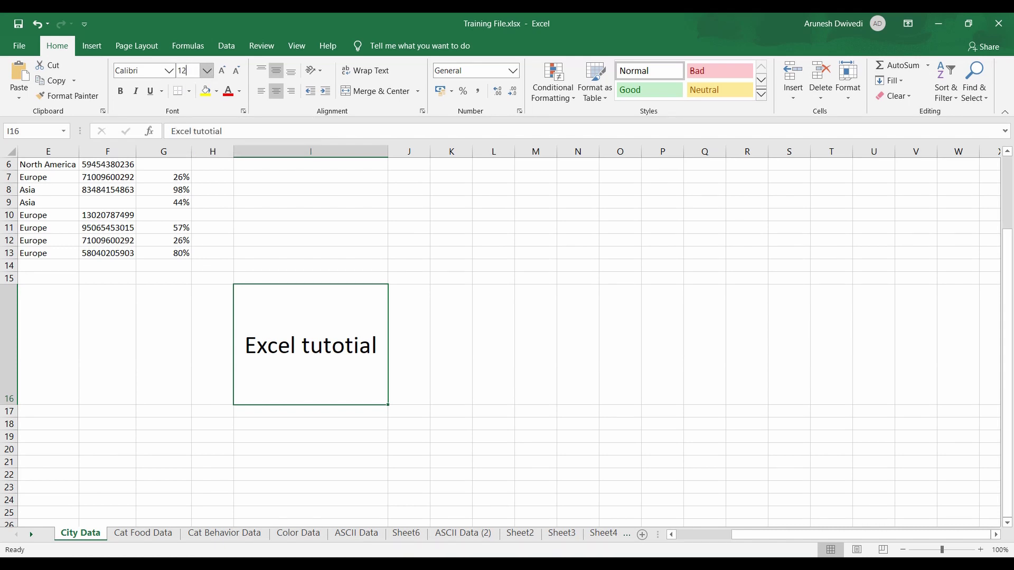
key("Return")
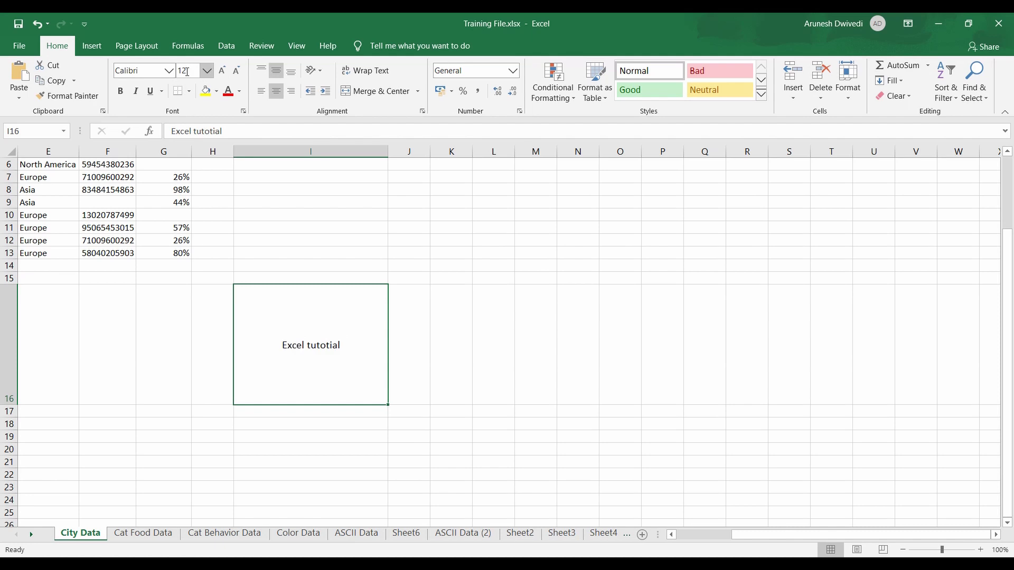
left_click(187, 72)
type("28")
key("Return")
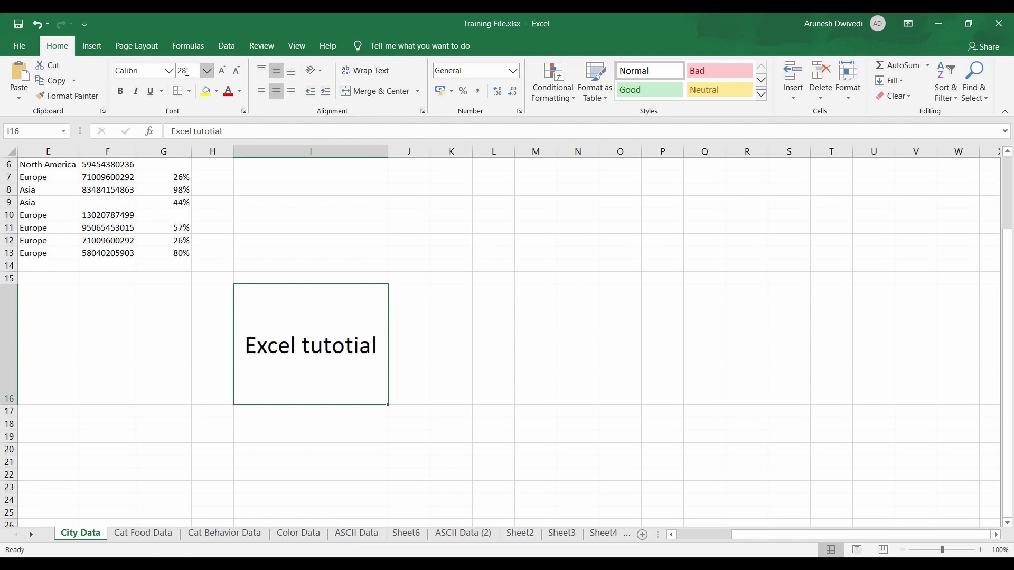
Set the font size of the text in cell I16 to 98.
left_click(187, 72)
type("98")
key("Return")
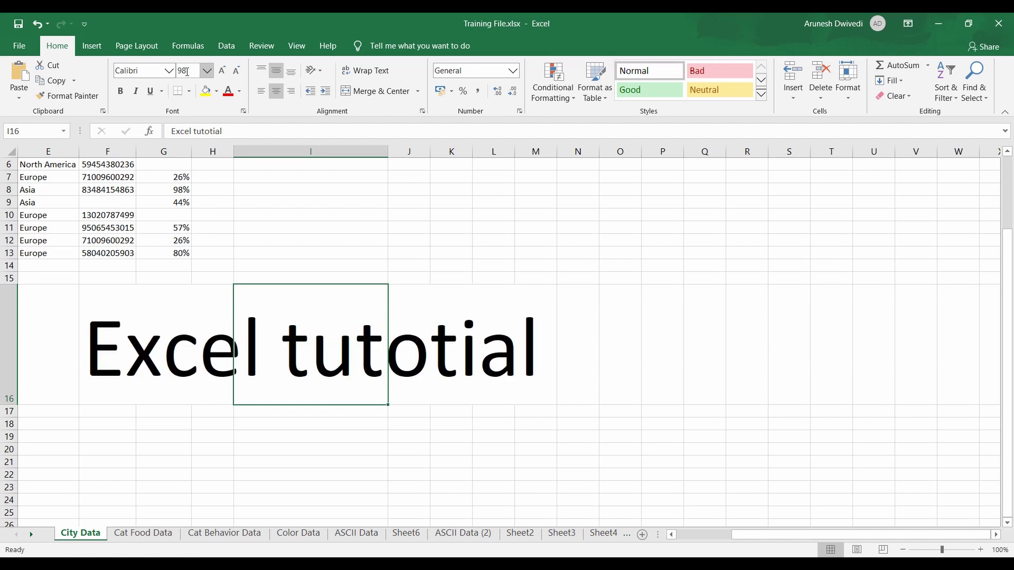
Edit the text in cell I16 to read "Excel tutotrial" and reselect the cell.
left_click(214, 131)
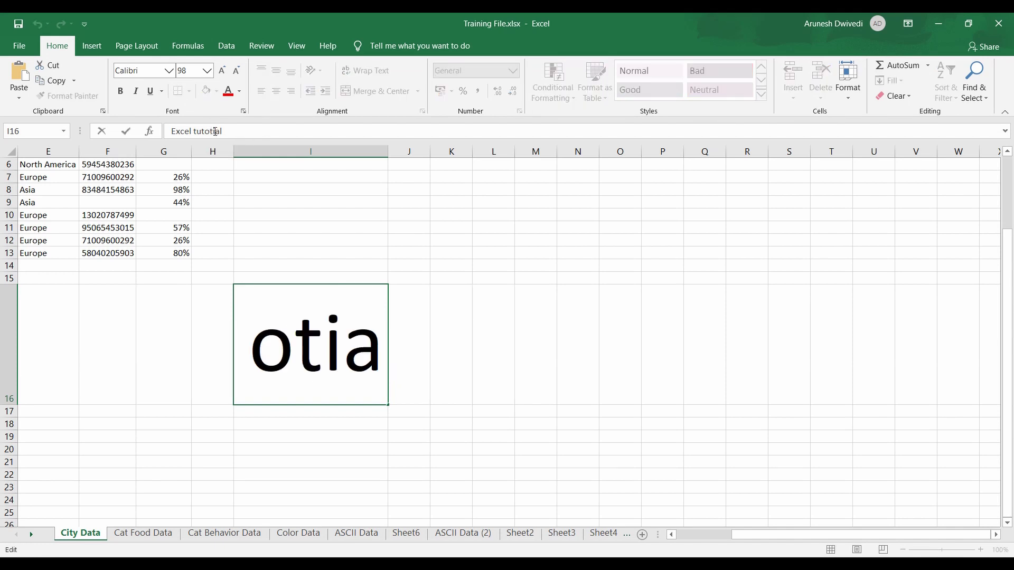
type("r")
key("Return")
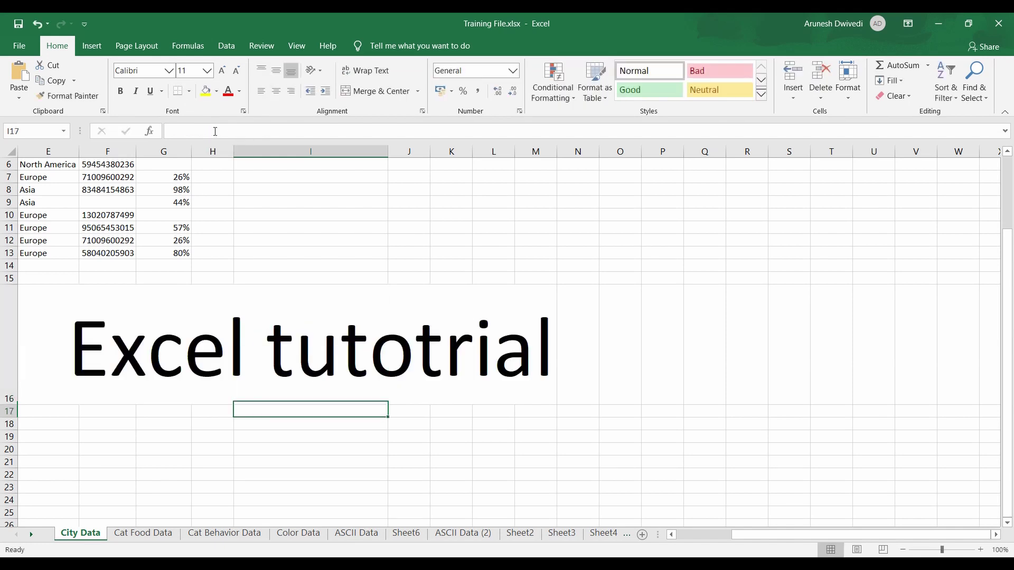
left_click(295, 299)
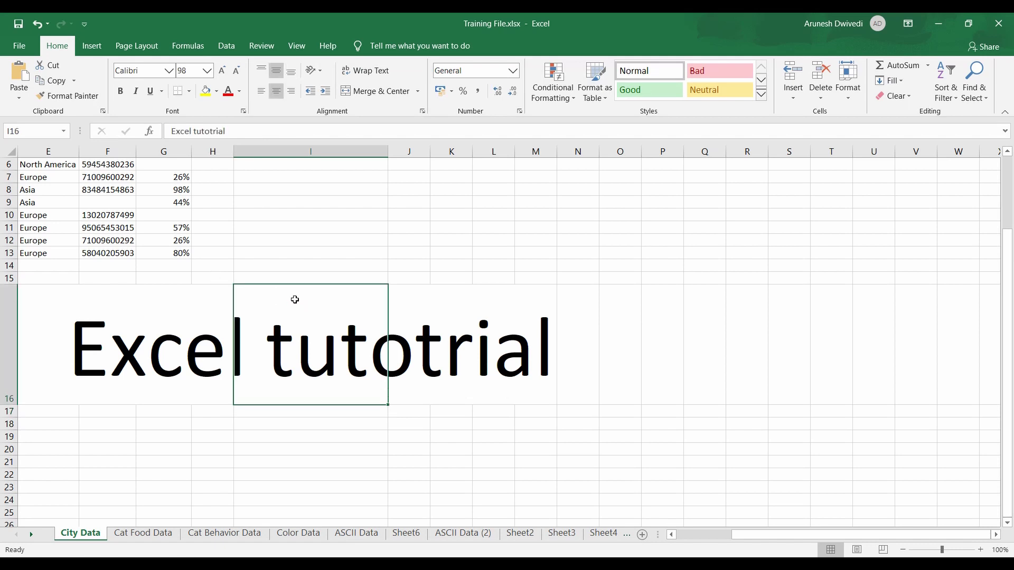